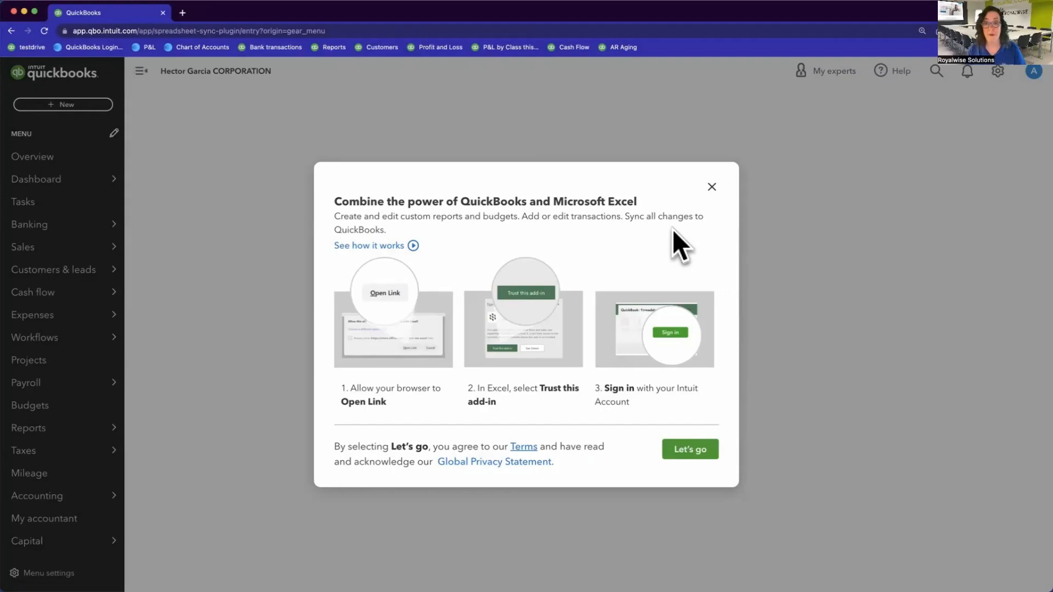
# Step: Start the QuickBooks-to-Excel connection and let Spreadsheet-Sync.xlsx open in Microsoft Excel
pyautogui.click(688, 451)
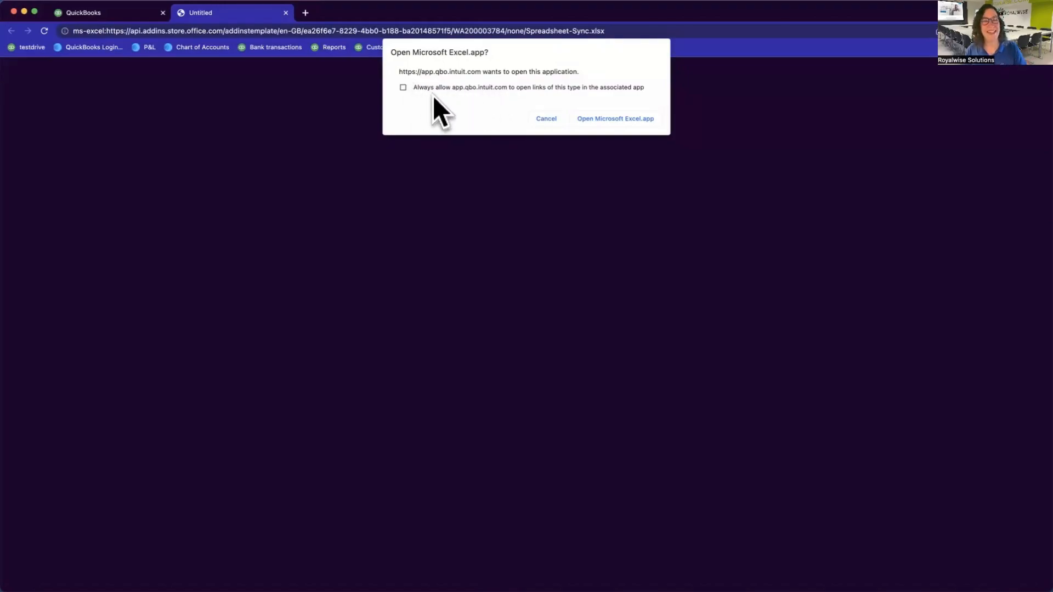
pyautogui.click(601, 120)
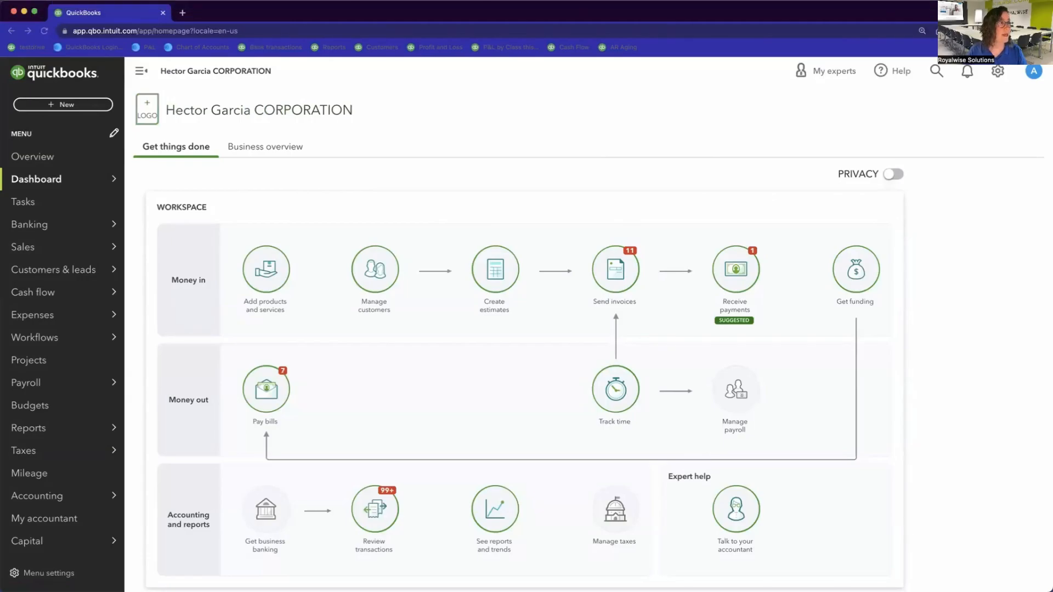
# Step: Bring the Excel window into view, widen it, and open the Spreadsheet Sync add-in
pyautogui.moveTo(0, 165); pyautogui.dragTo(655, 41)
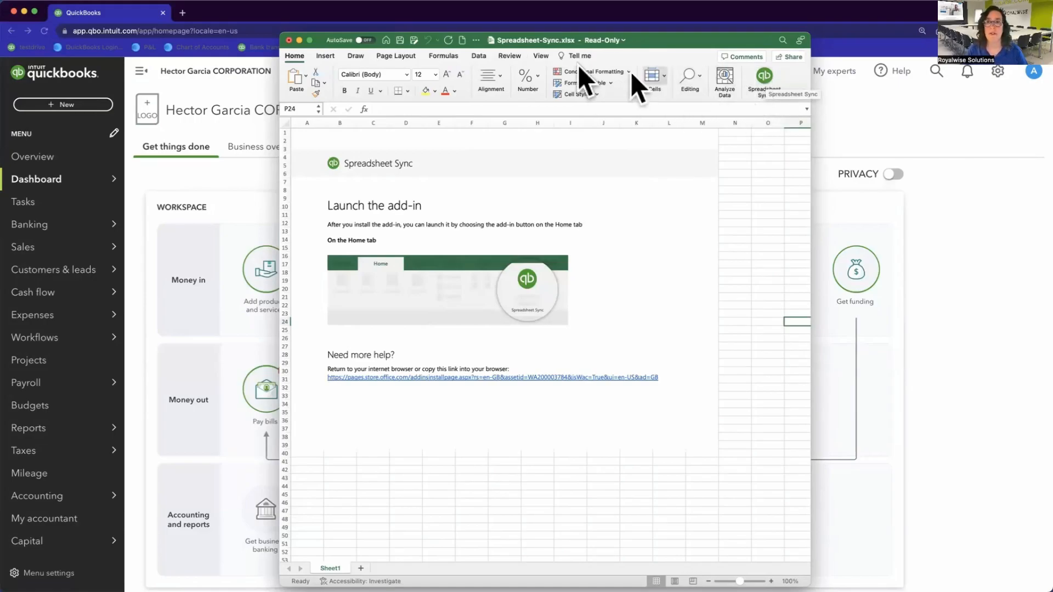
pyautogui.click(765, 79)
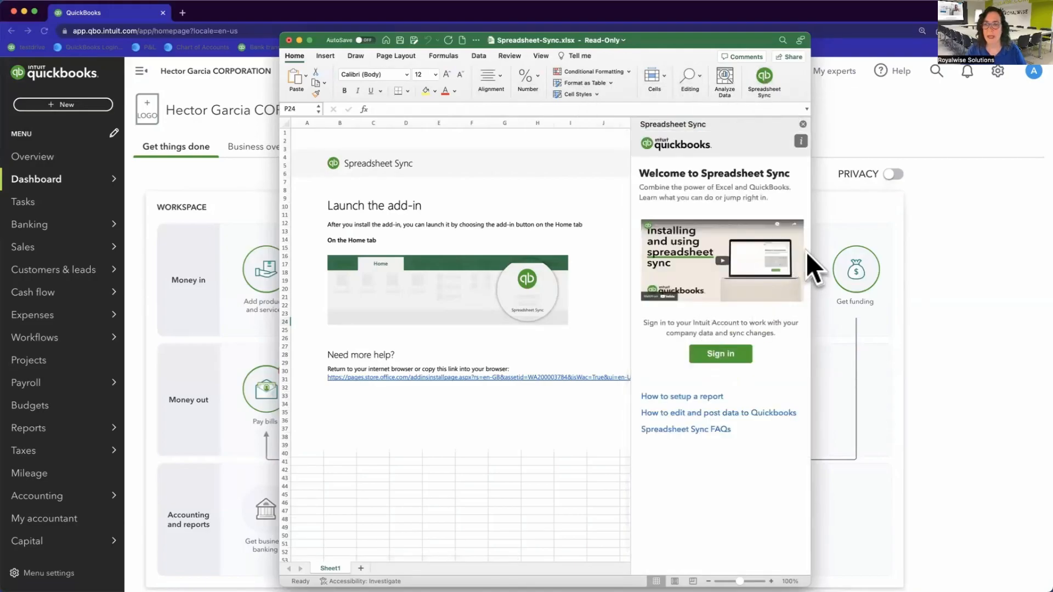
pyautogui.moveTo(812, 258); pyautogui.dragTo(951, 266)
pyautogui.moveTo(817, 41); pyautogui.dragTo(745, 38)
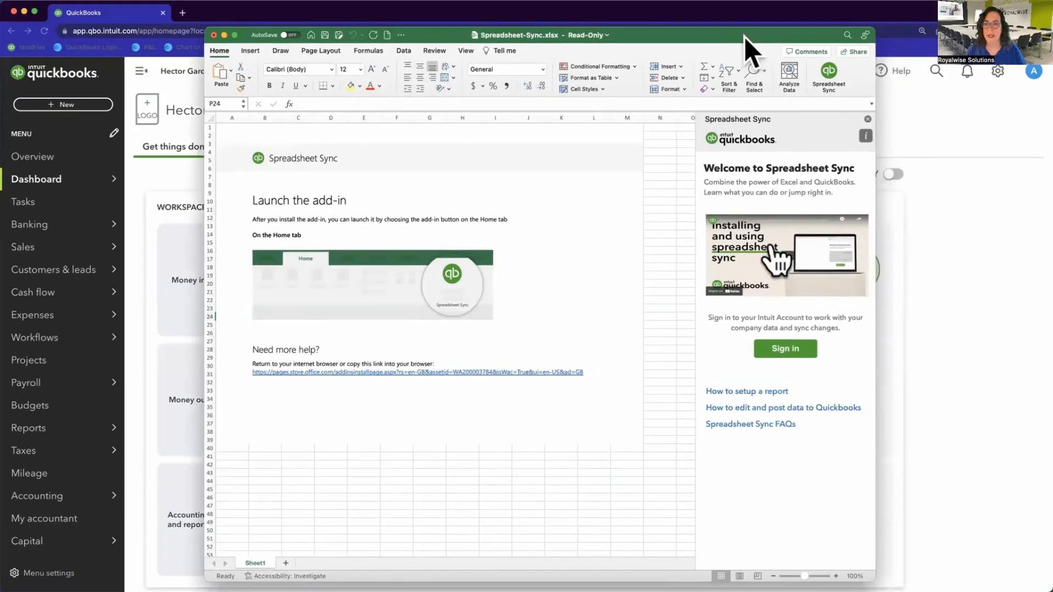
# Step: Sign in to Spreadsheet Sync with the Intuit user ID and account password
pyautogui.click(783, 350)
pyautogui.click(765, 335)
pyautogui.write('royalwisesolutions')
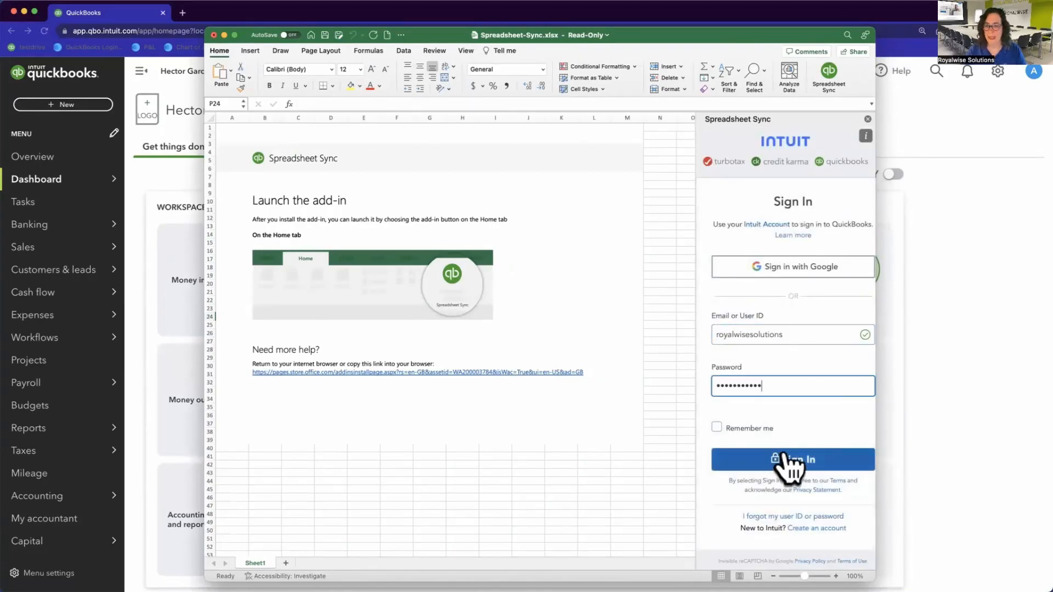
pyautogui.click(784, 457)
pyautogui.click(838, 209)
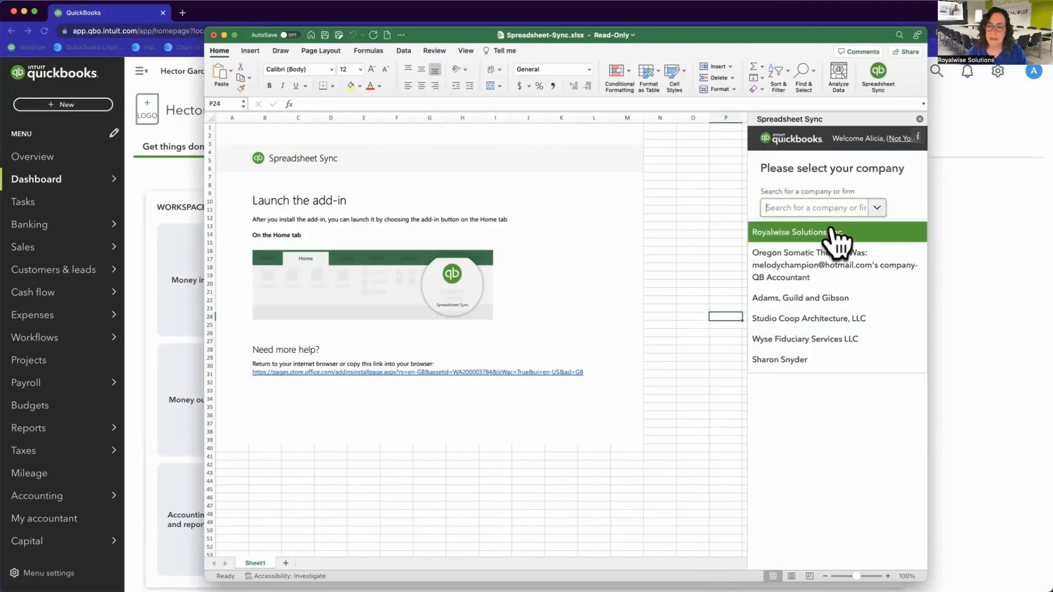
# Step: Choose Royalwise Solutions, Inc., tick Install for your firm, leave the client empty, and continue
pyautogui.click(806, 233)
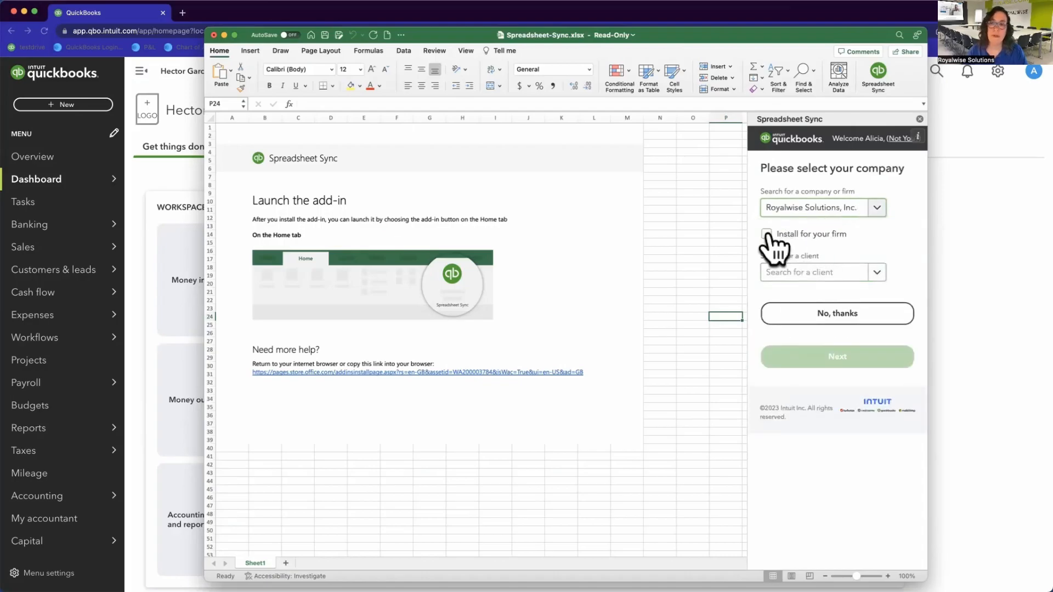
pyautogui.click(766, 234)
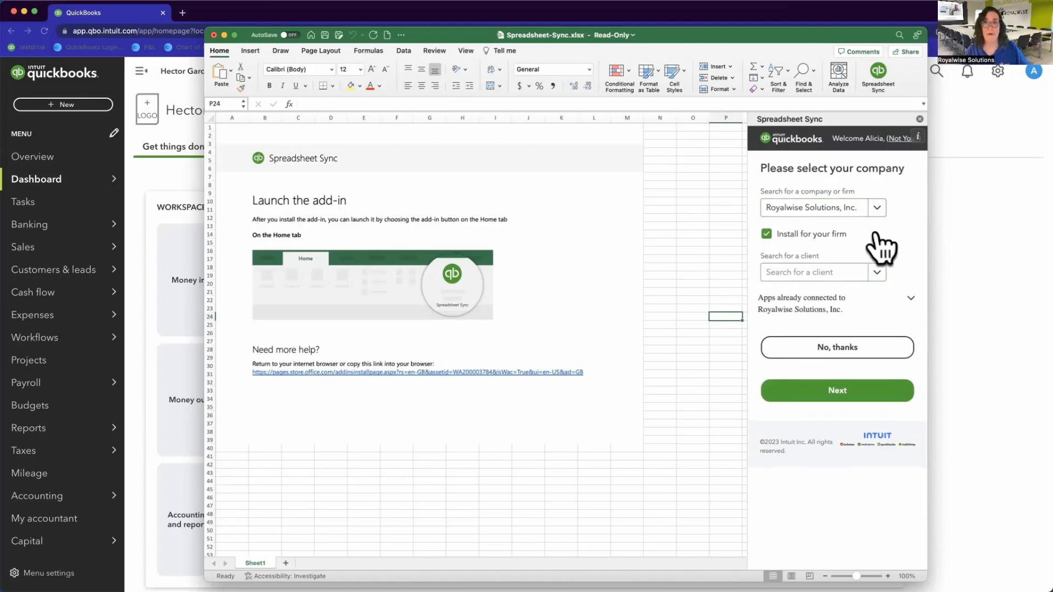
pyautogui.click(876, 271)
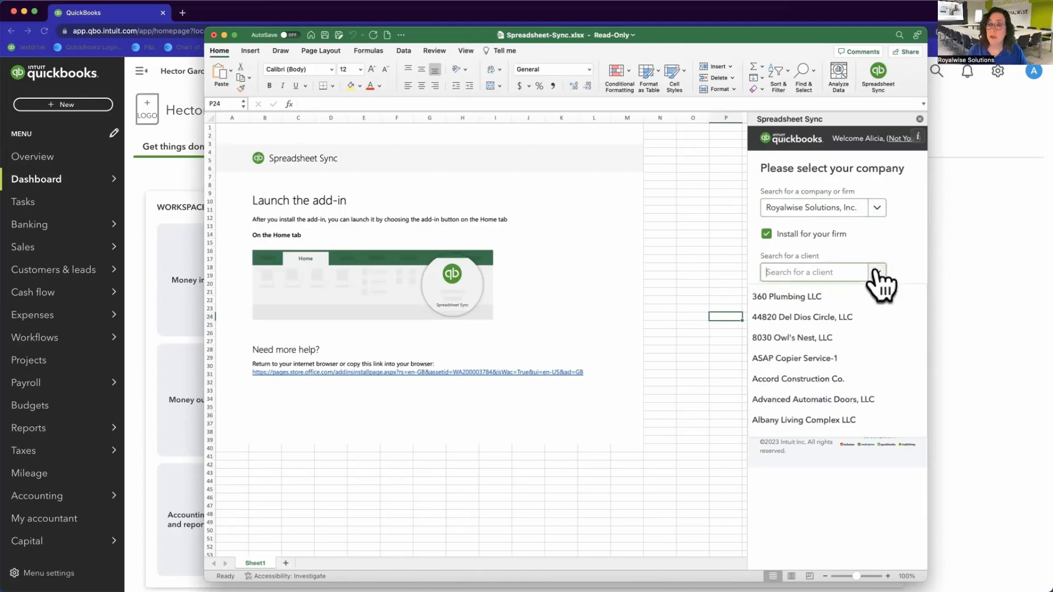
pyautogui.scroll(-5, 857, 378)
pyautogui.scroll(5, 857, 379)
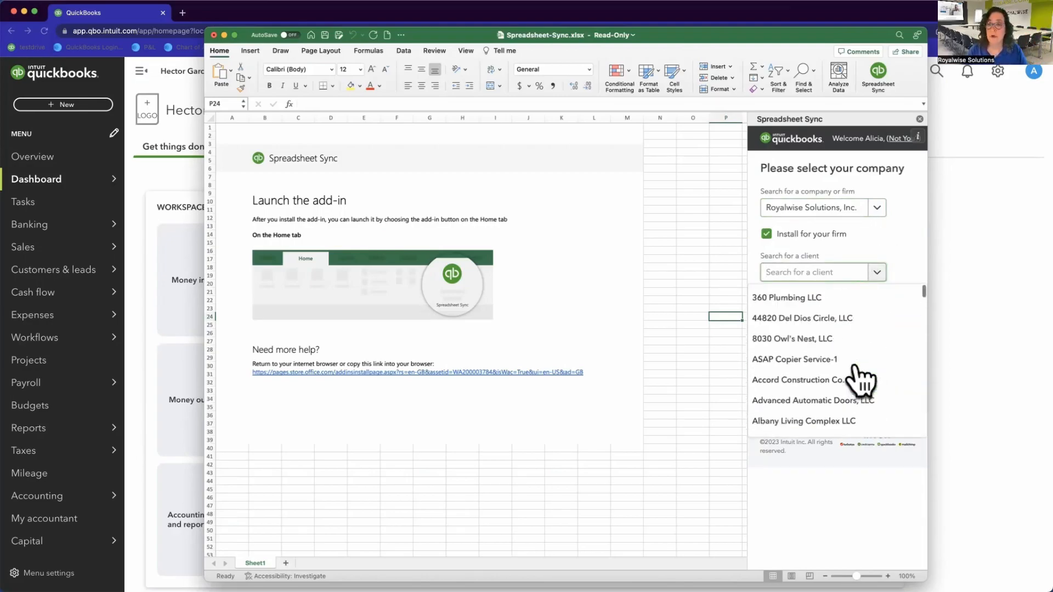
pyautogui.click(902, 242)
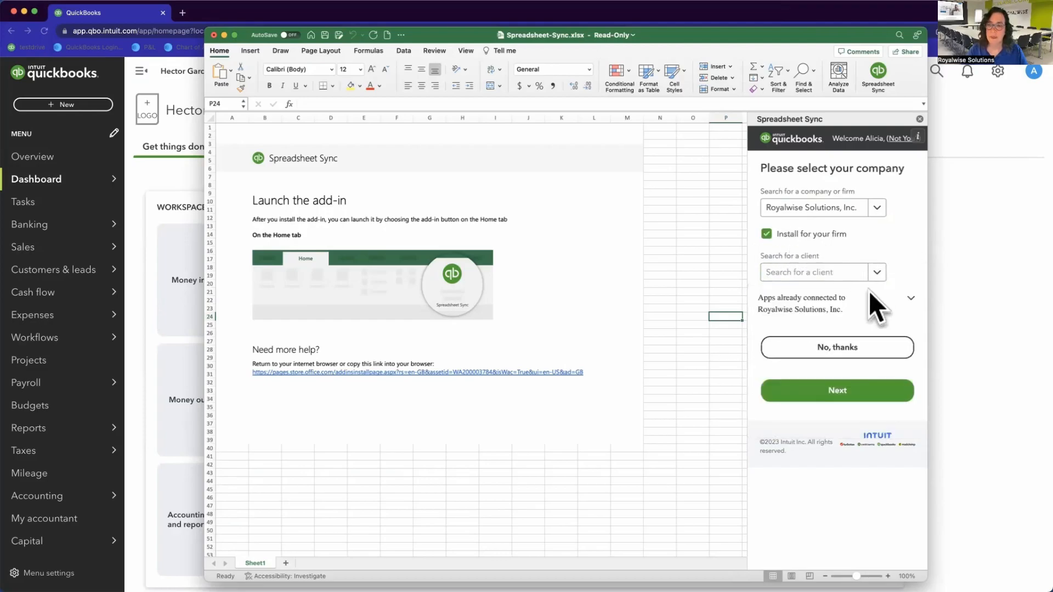
pyautogui.click(833, 391)
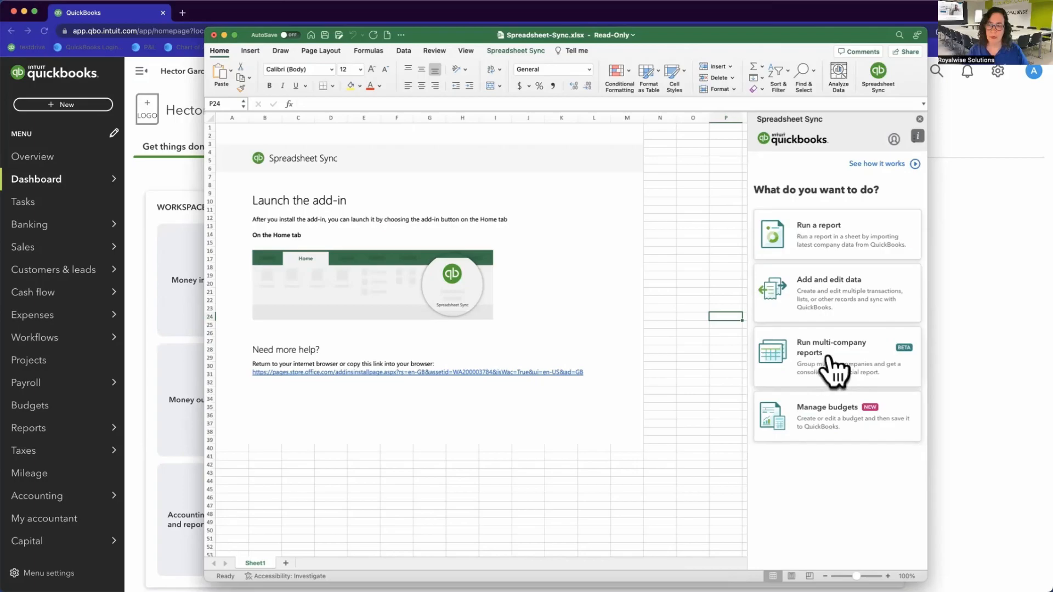
# Step: Choose the 'Run multi-company reports' card in Spreadsheet Sync
pyautogui.click(850, 366)
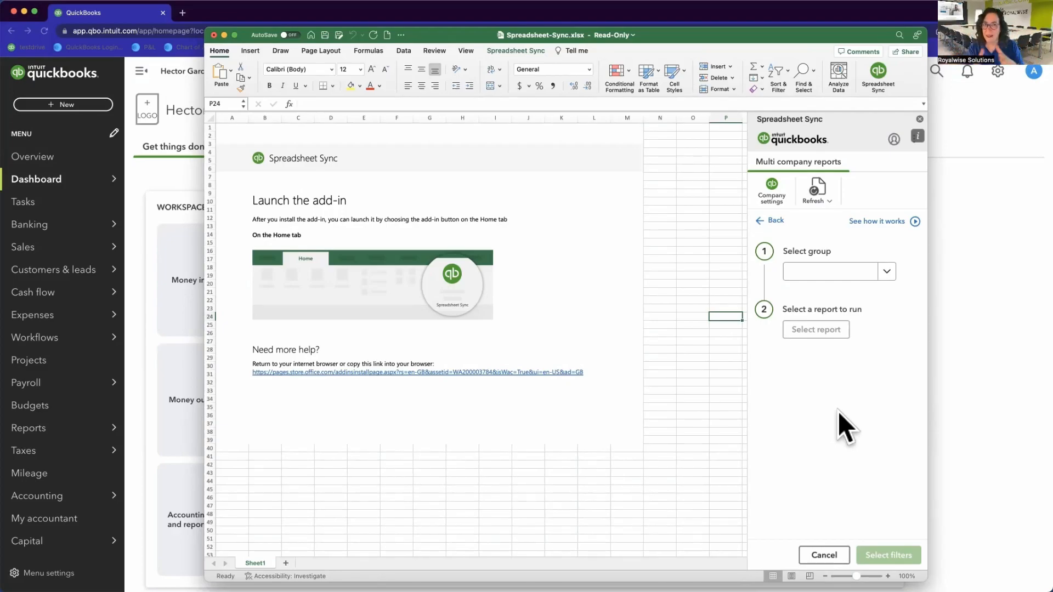
# Step: Preview the Add new group form, back out unsaved, and reopen the company group list
pyautogui.click(886, 271)
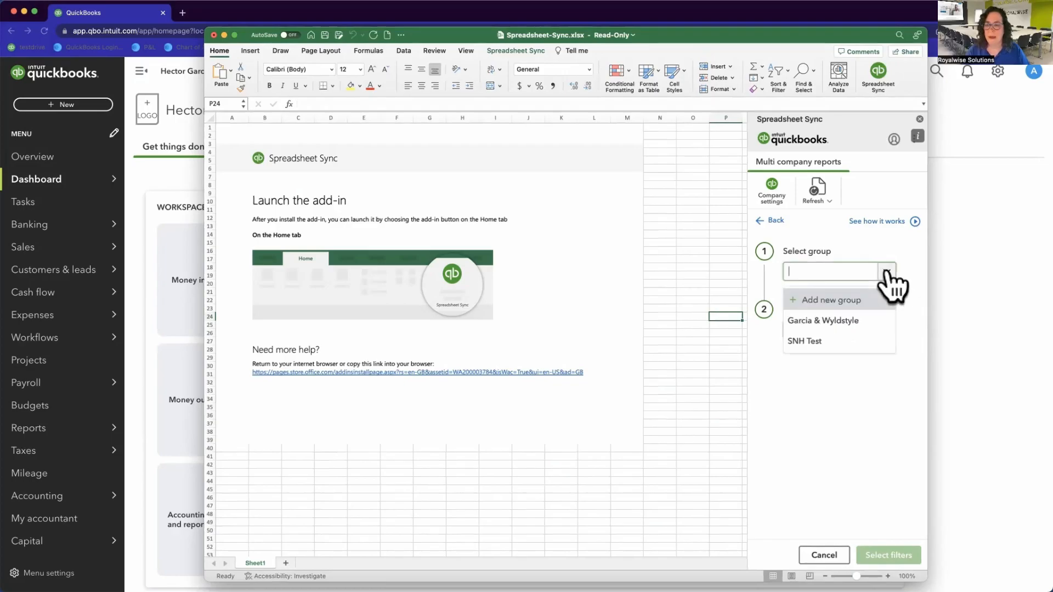
pyautogui.click(834, 301)
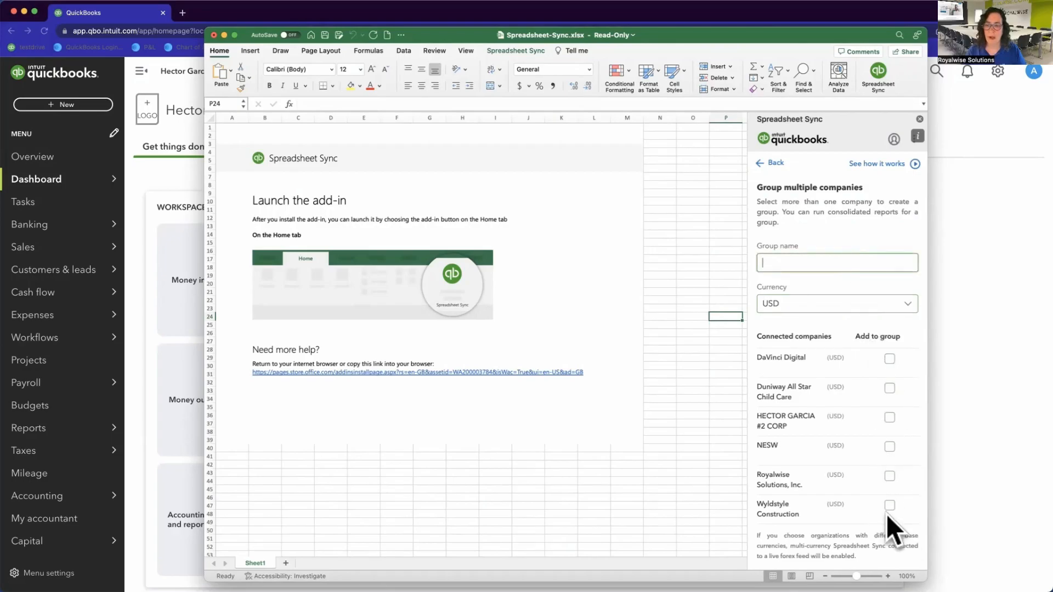
pyautogui.scroll(-2, 864, 460)
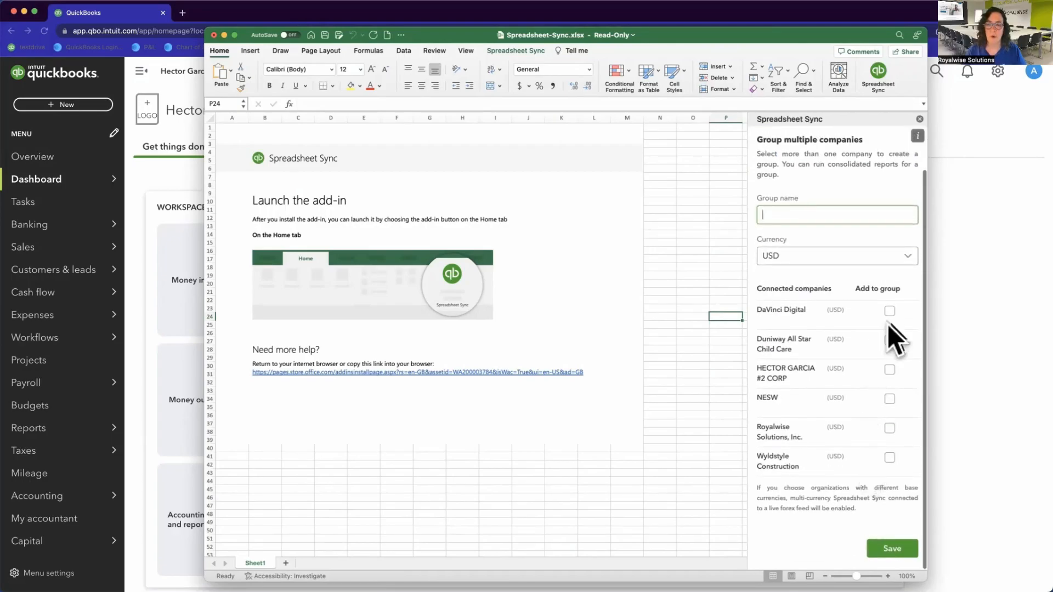
pyautogui.scroll(2, 855, 439)
pyautogui.click(781, 164)
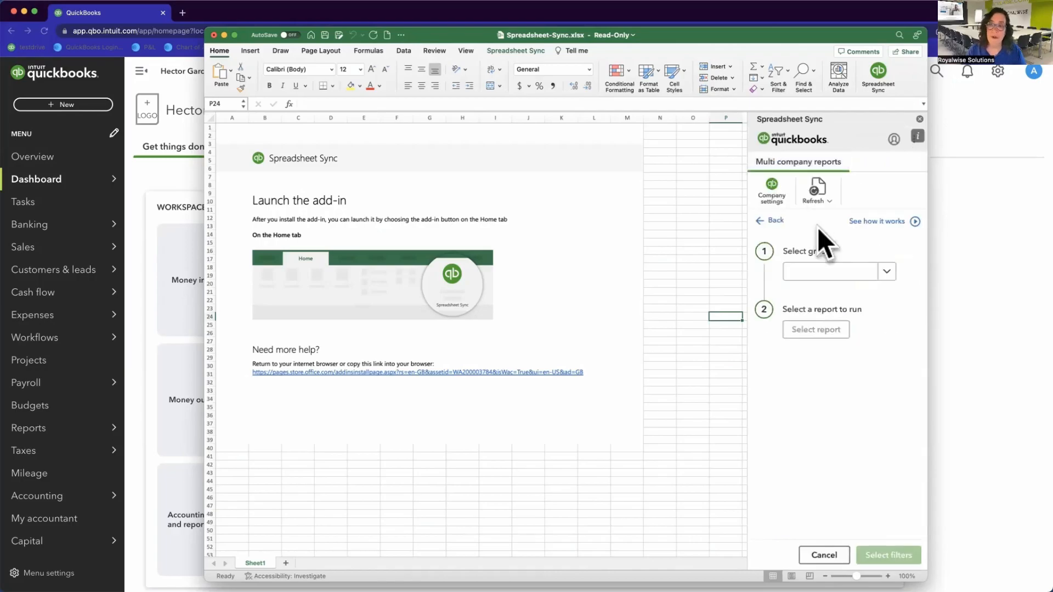
pyautogui.click(886, 273)
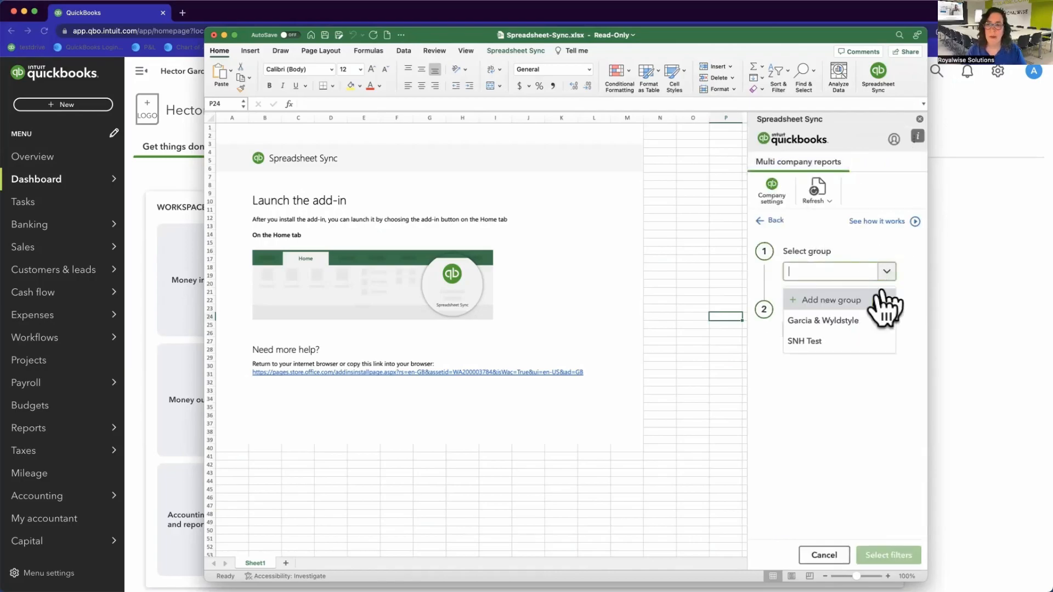
# Step: Pick the Garcia & Wyldstyle group and the Balance Sheet - Multiple Periods report, then open its filters
pyautogui.click(850, 323)
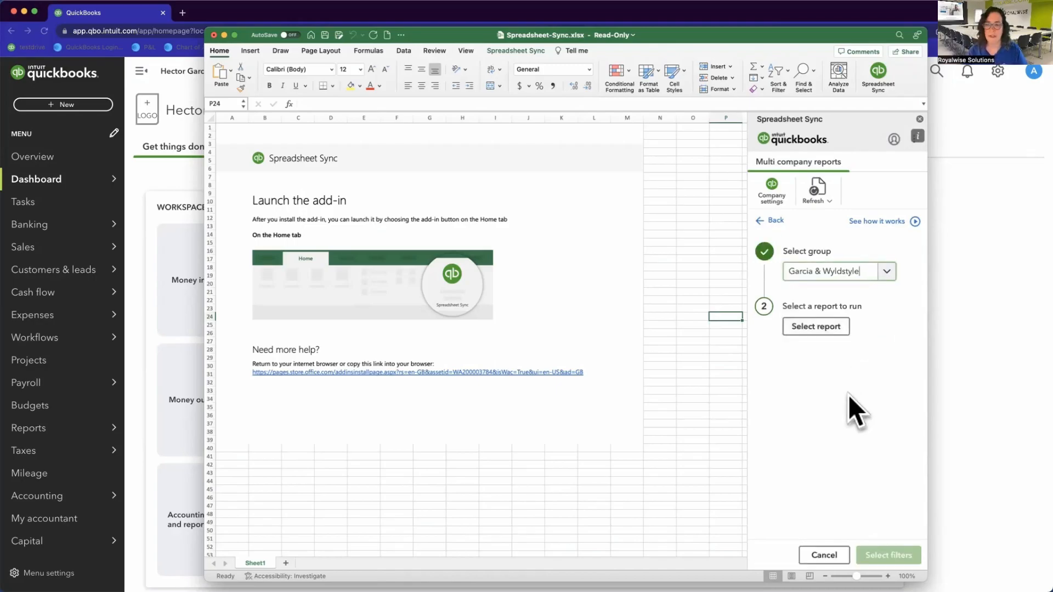
pyautogui.click(816, 325)
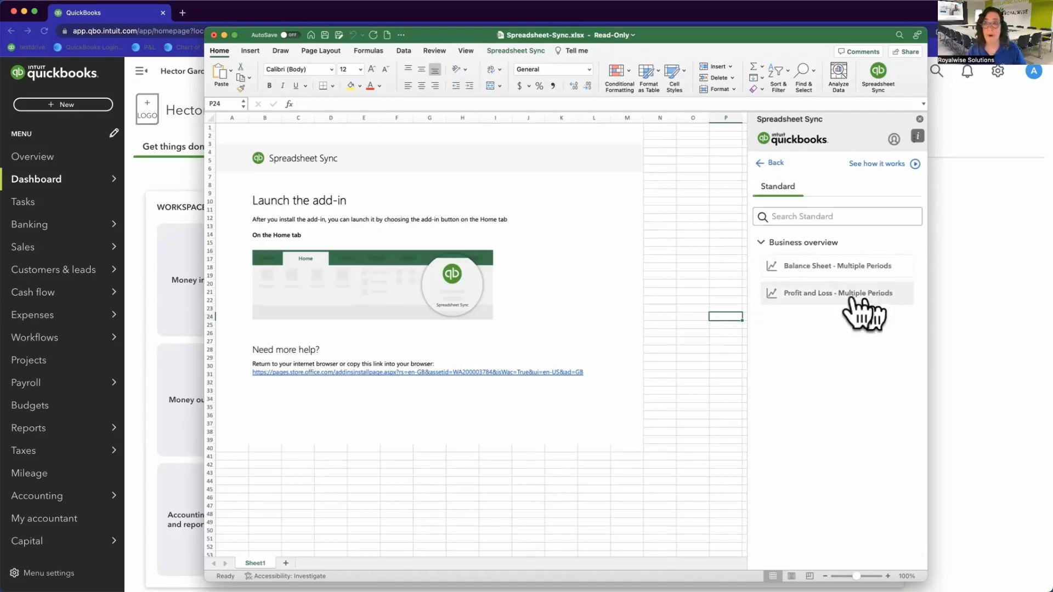
pyautogui.click(811, 268)
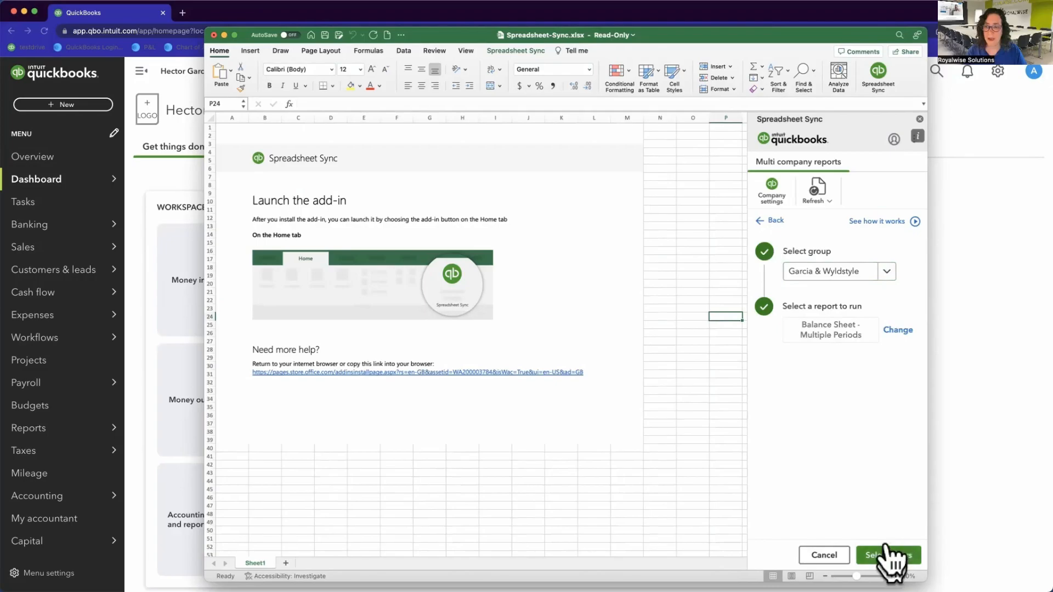
pyautogui.click(887, 553)
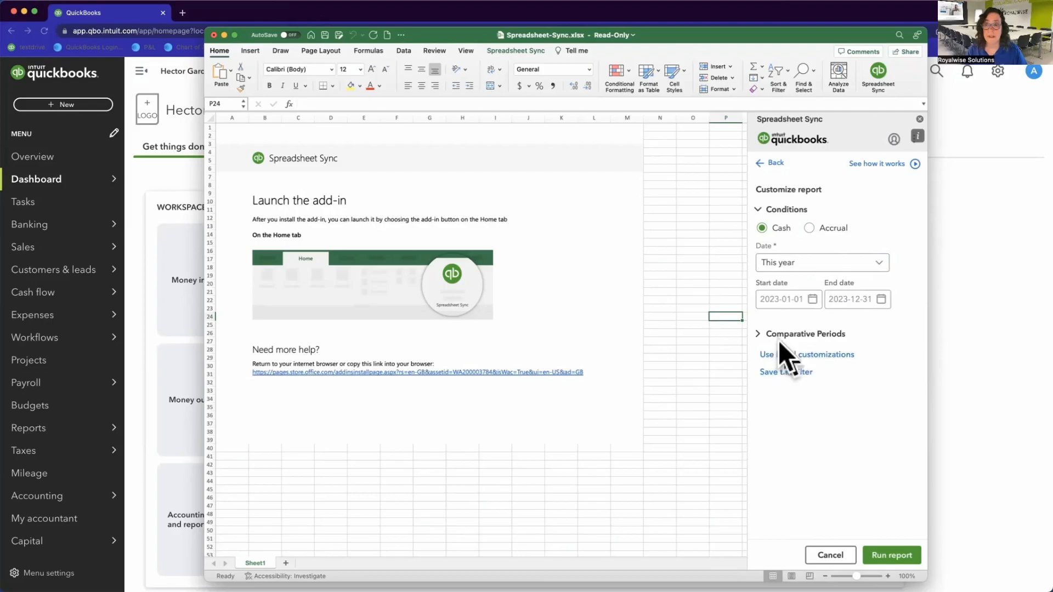
# Step: Expand Comparative Periods and switch the report basis from Cash to Accrual
pyautogui.click(757, 334)
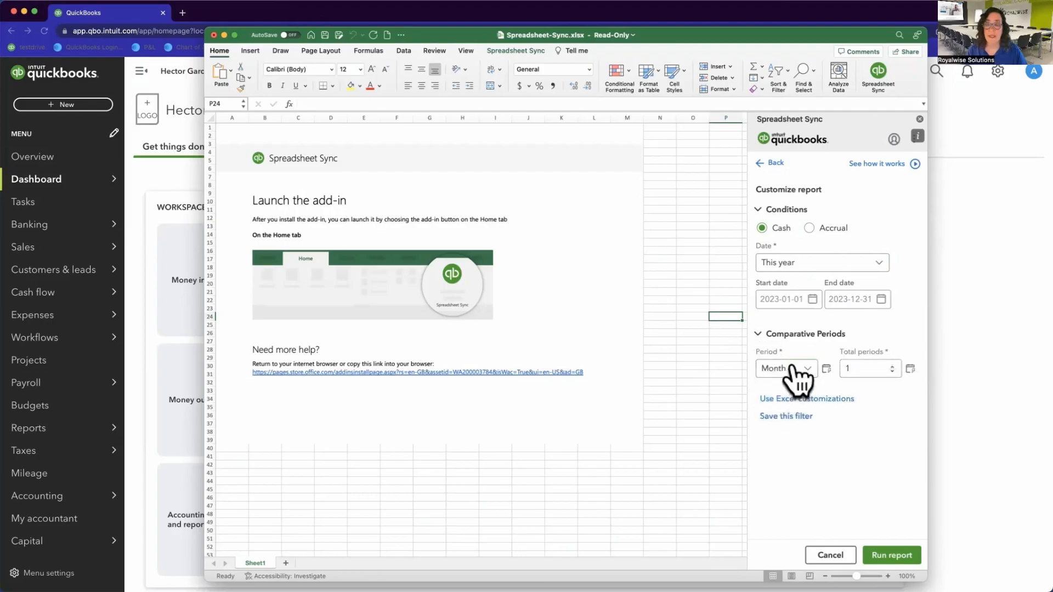
pyautogui.click(864, 369)
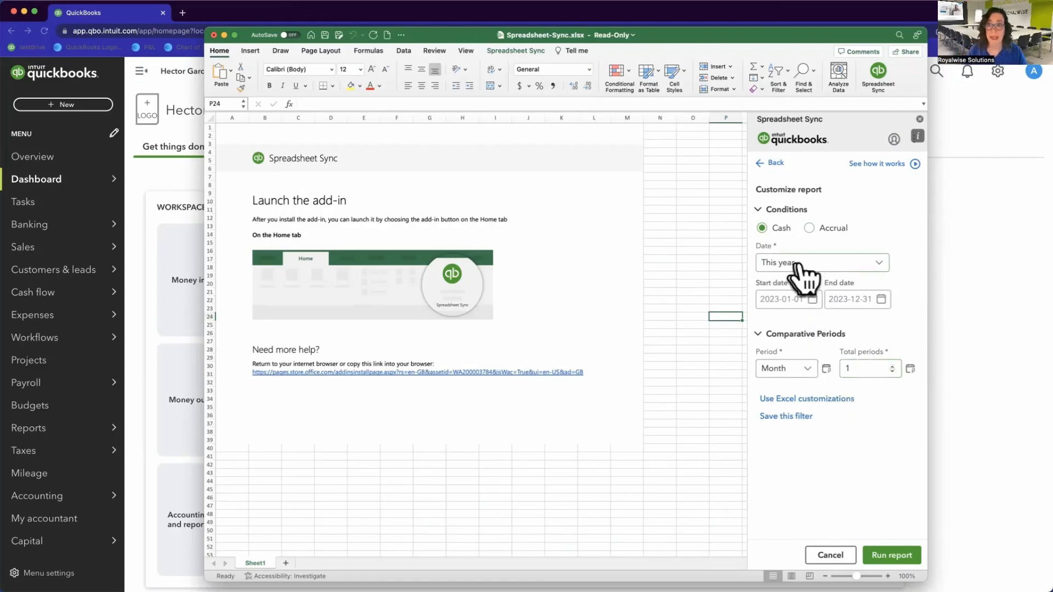
pyautogui.click(810, 228)
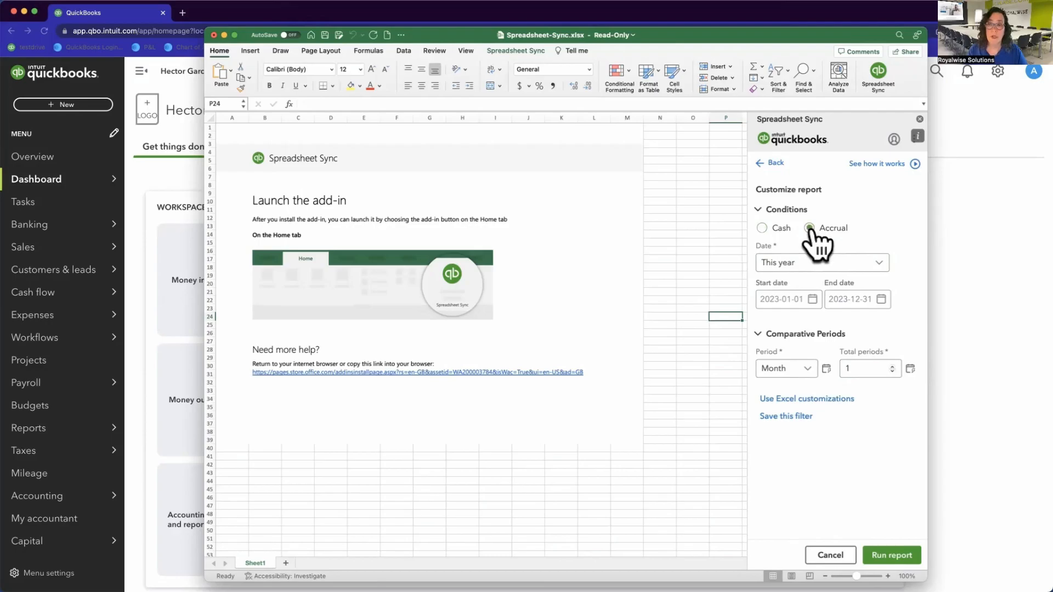
# Step: Enable the Auto outline and Allow filtering Excel customizations and confirm them
pyautogui.click(813, 399)
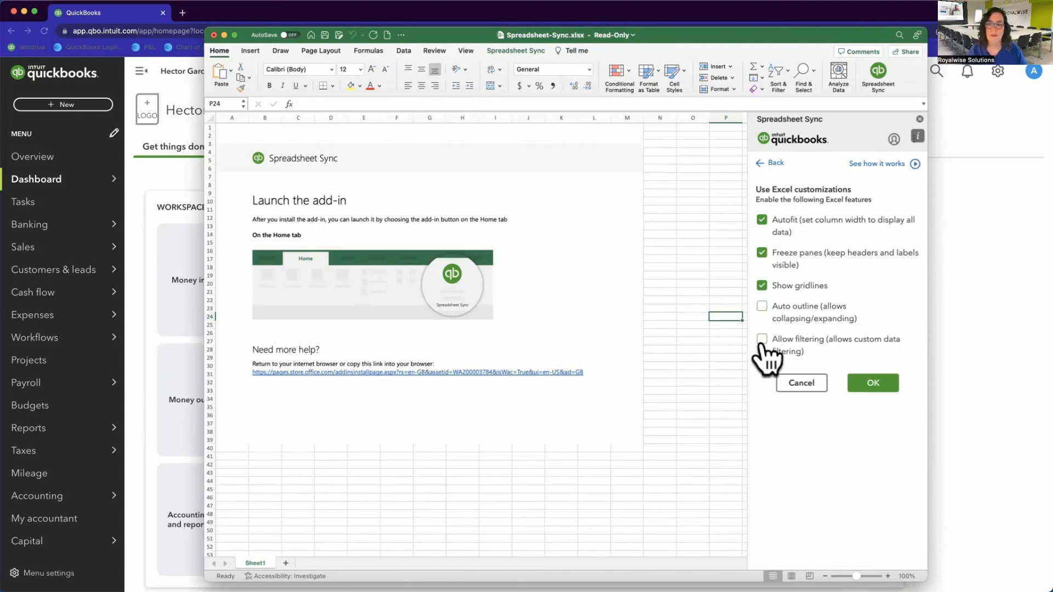
pyautogui.click(762, 306)
pyautogui.click(761, 338)
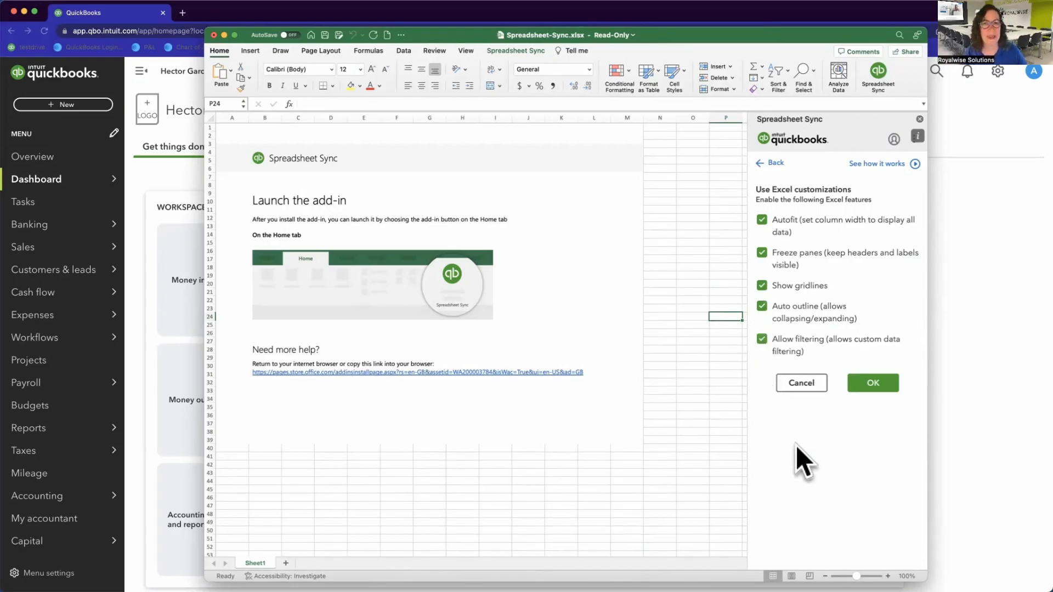
pyautogui.click(872, 384)
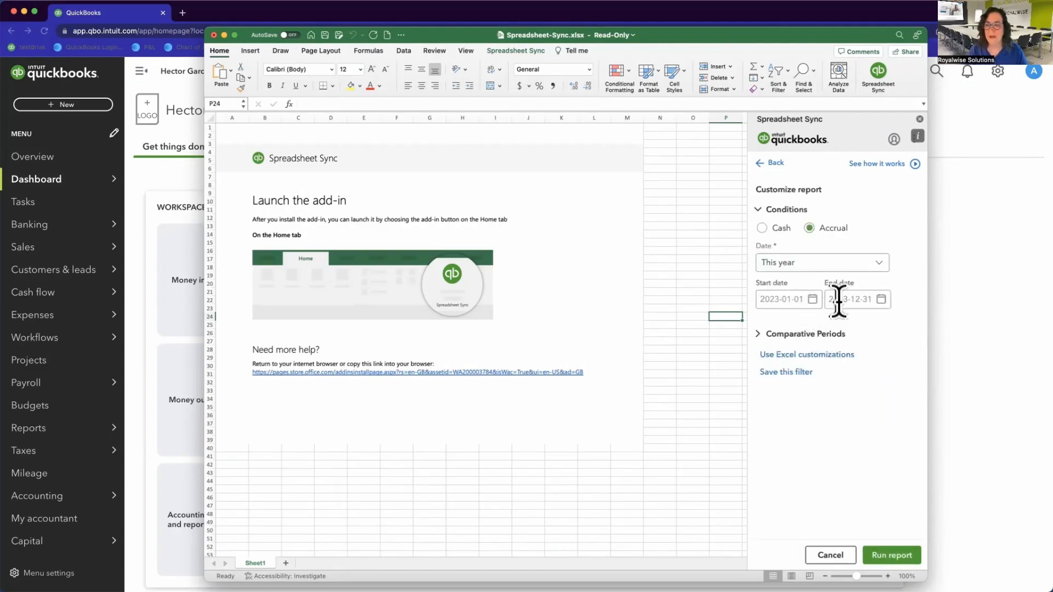
# Step: Set a custom date range with a new start date beginning '1/' and run the Balance Sheet
pyautogui.click(807, 265)
pyautogui.scroll(5, 823, 335)
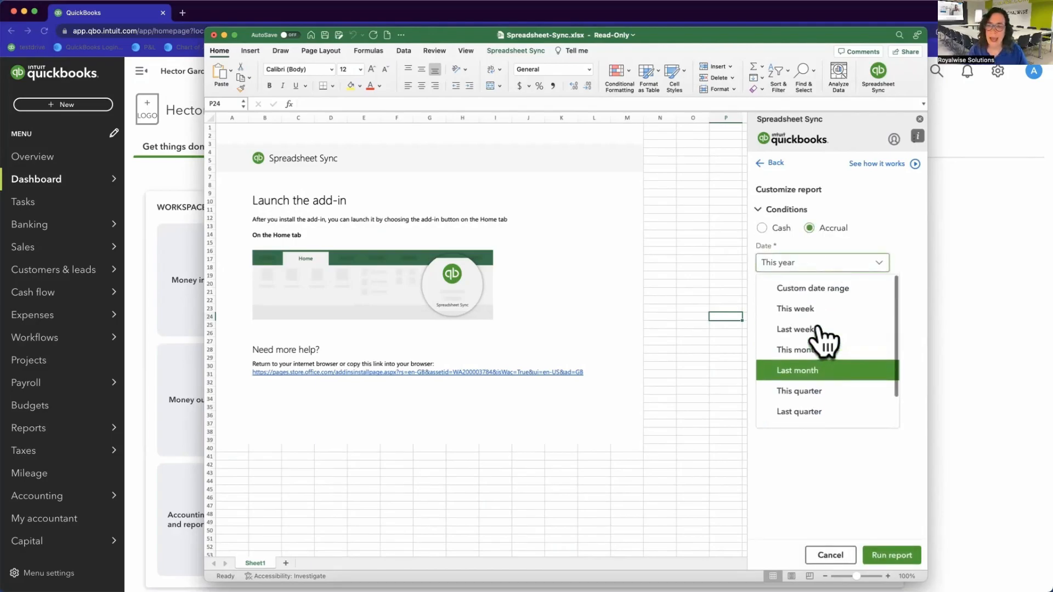
pyautogui.click(814, 286)
pyautogui.moveTo(808, 300); pyautogui.dragTo(765, 300)
pyautogui.write('1/1/22')
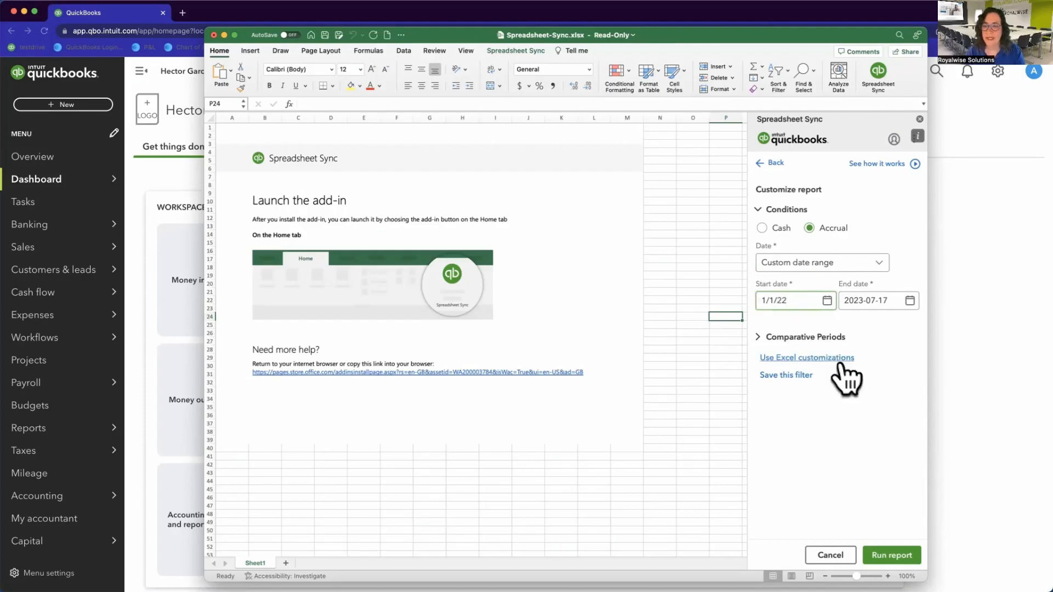
pyautogui.press('Tab')
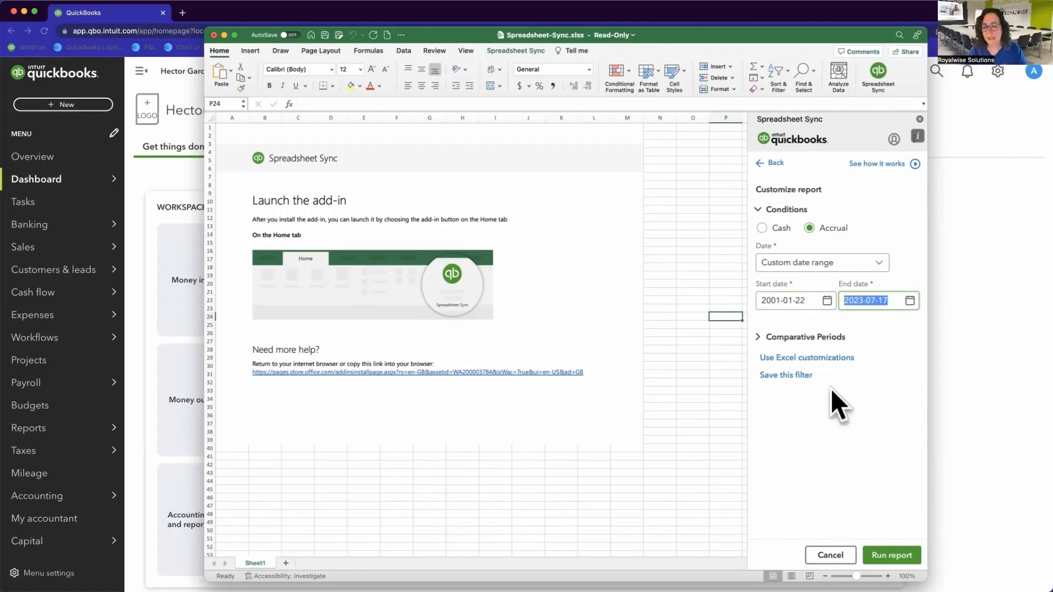
pyautogui.click(887, 555)
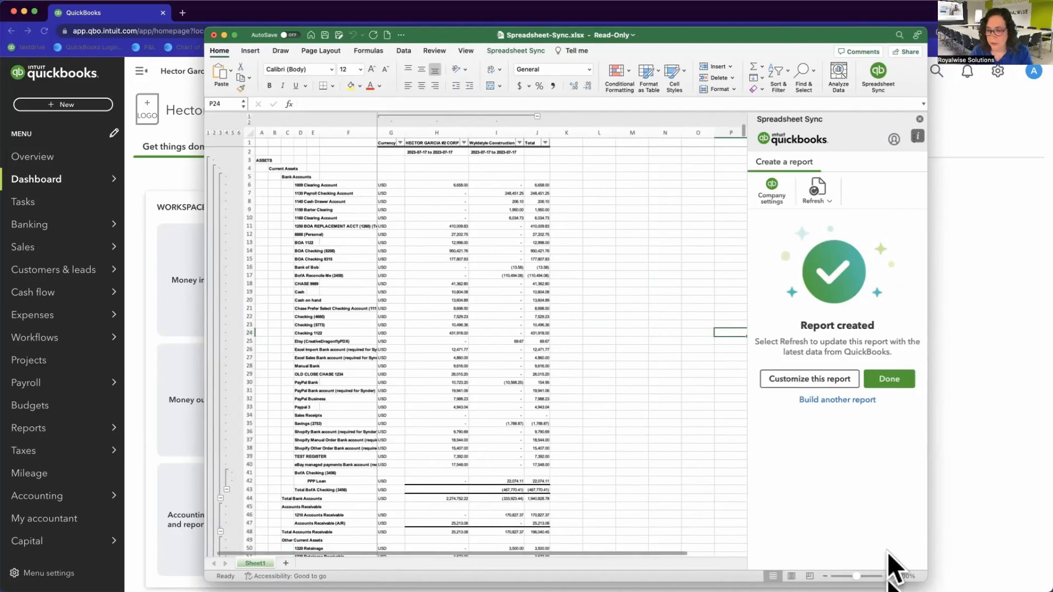
# Step: Zoom the sheet to 130% and return to the top-left of the Balance Sheet report
pyautogui.click(887, 577)
pyautogui.click(887, 576)
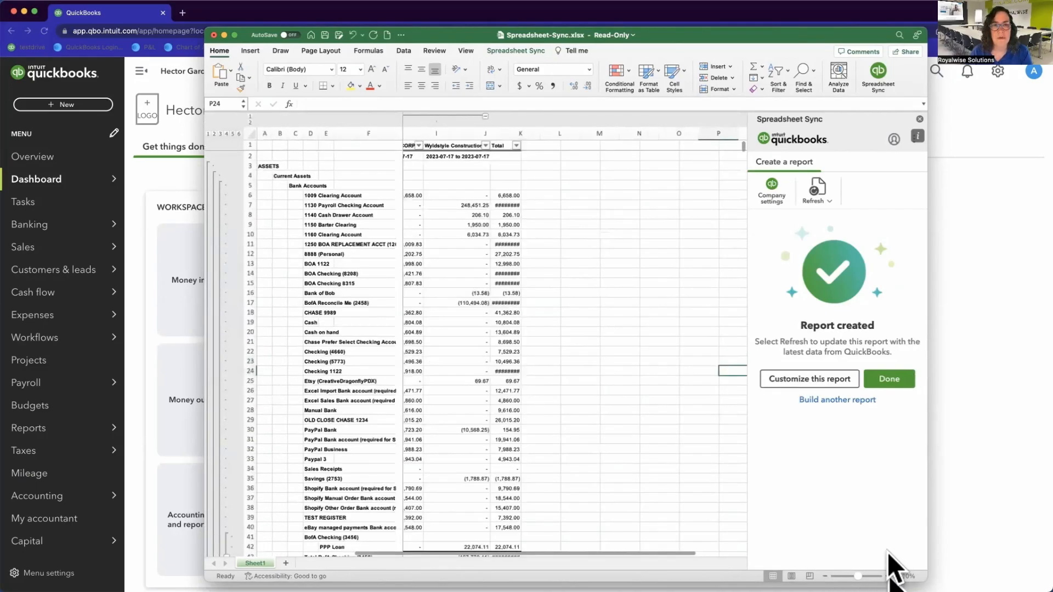
pyautogui.click(887, 576)
pyautogui.hscroll(-3, 603, 422)
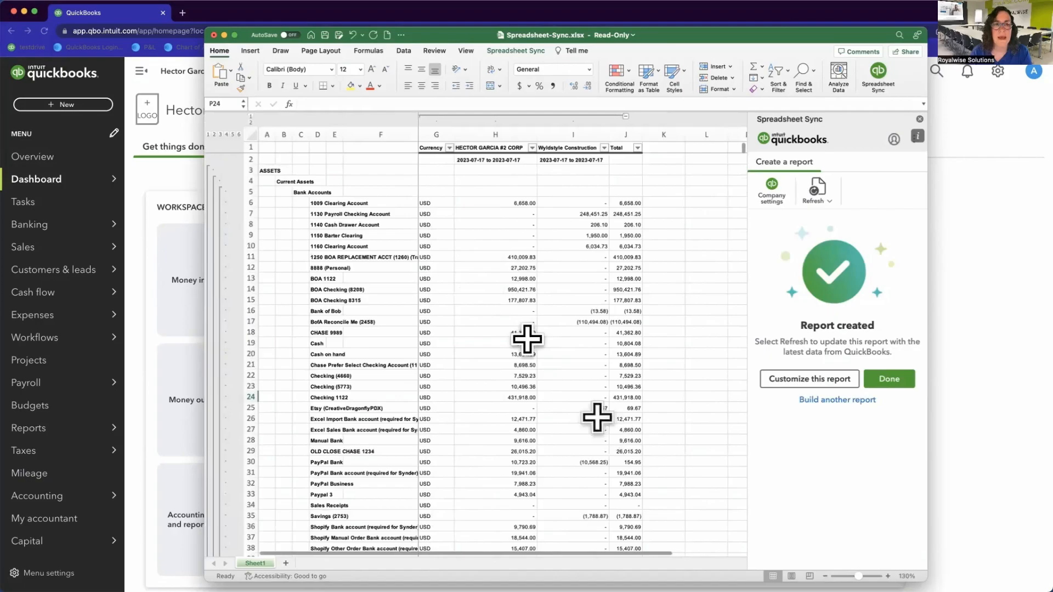
pyautogui.scroll(-2, 447, 213)
pyautogui.hscroll(1, 446, 213)
pyautogui.scroll(-3, 447, 213)
pyautogui.scroll(5, 447, 212)
pyautogui.hscroll(-1, 447, 213)
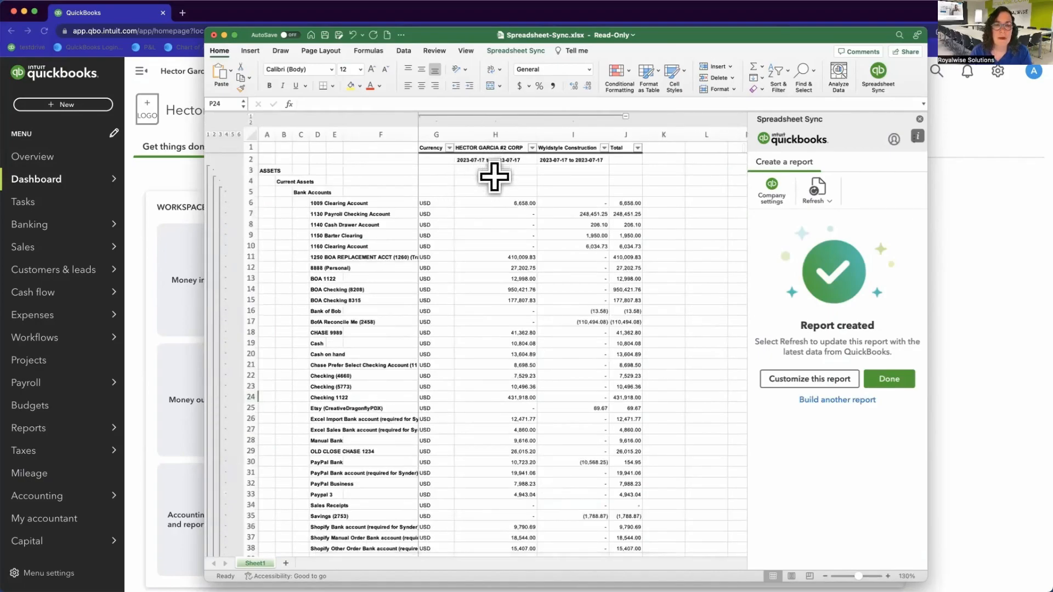
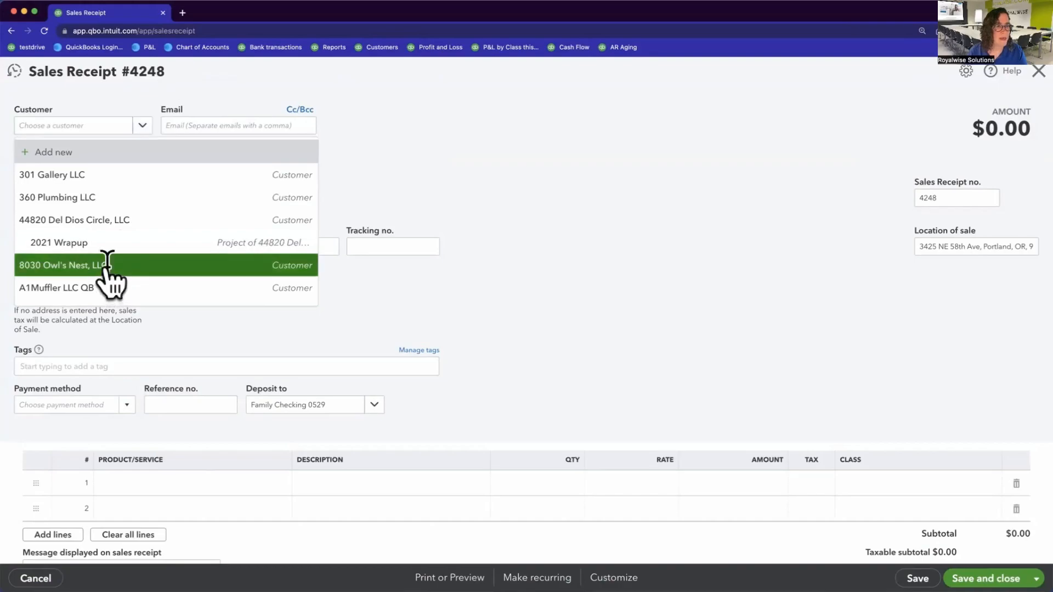
# Step: On sales receipt 4248, set line 1 to Home Office Rental at a 1,000 rate and save
pyautogui.click(199, 469)
pyautogui.click(198, 469)
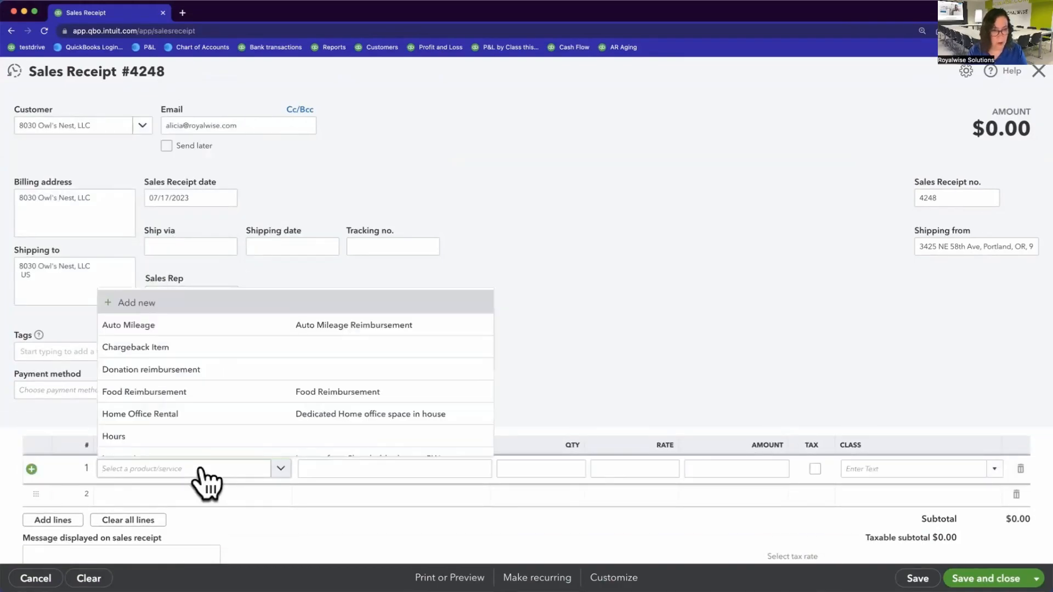
pyautogui.click(200, 415)
pyautogui.click(660, 470)
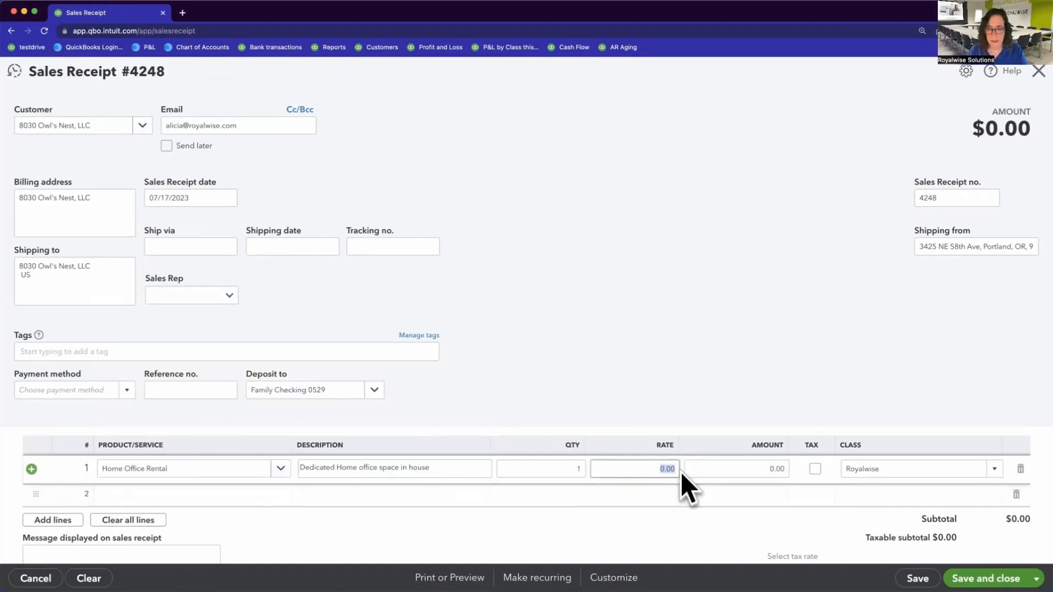
pyautogui.write('1,000')
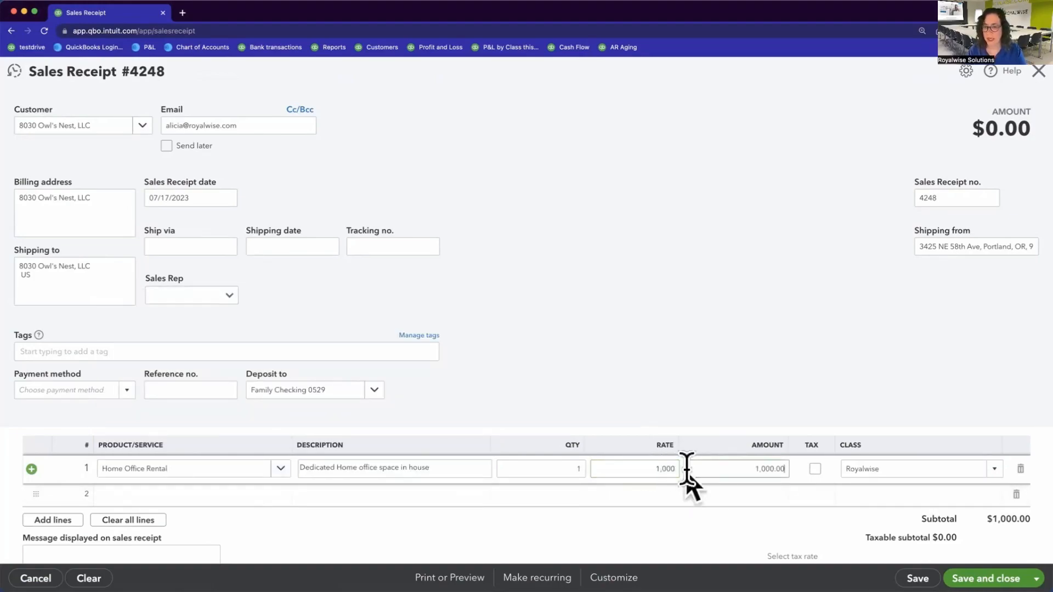
pyautogui.click(987, 578)
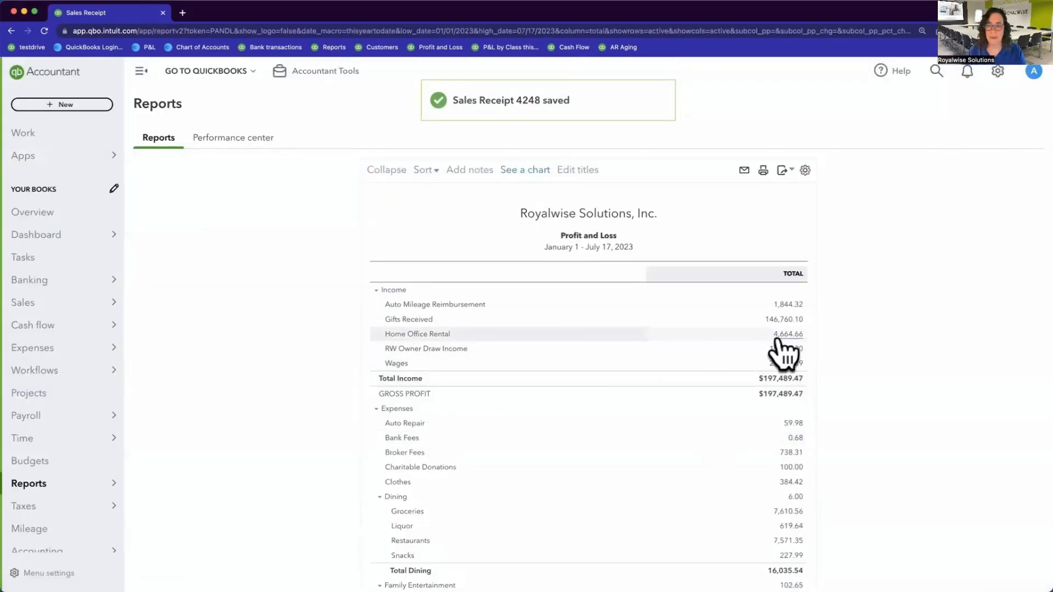
# Step: In the Spreadsheet Sync workbook, refresh all sheets with the latest QuickBooks figures
pyautogui.hotkey('ctrl', 'Up')
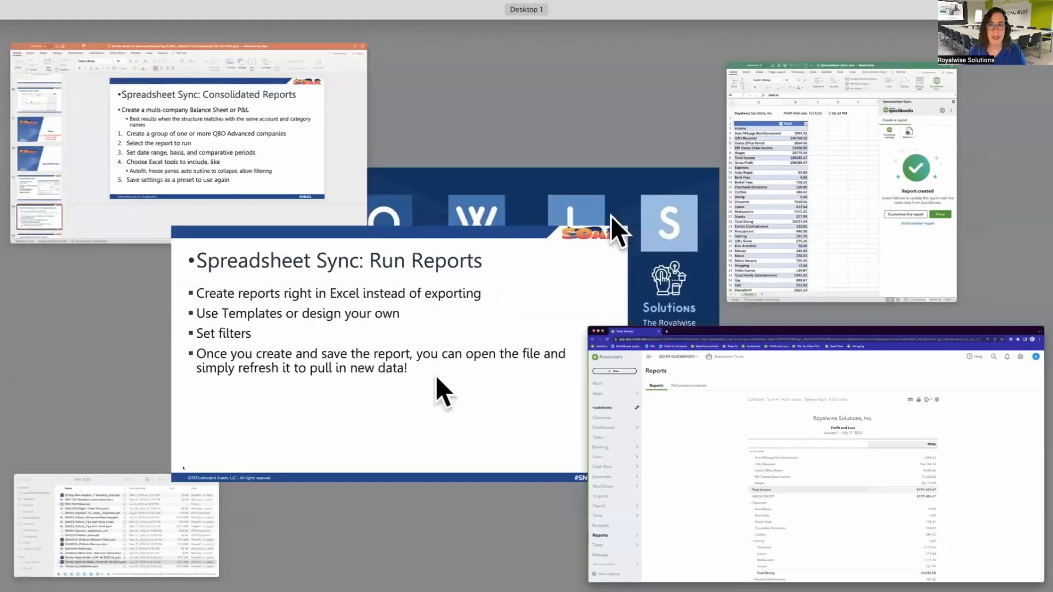
pyautogui.click(844, 202)
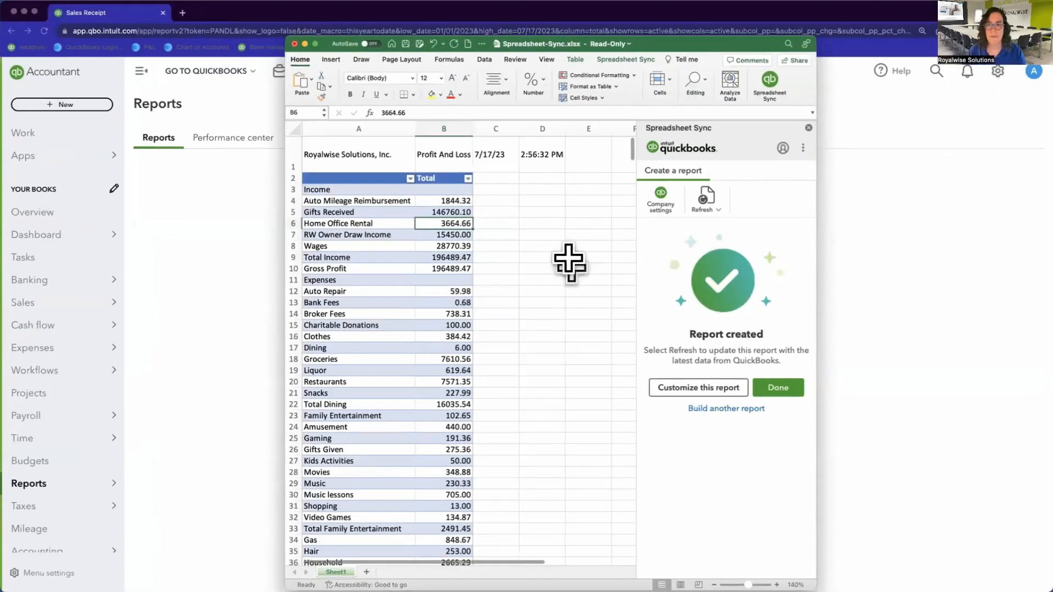
pyautogui.click(707, 199)
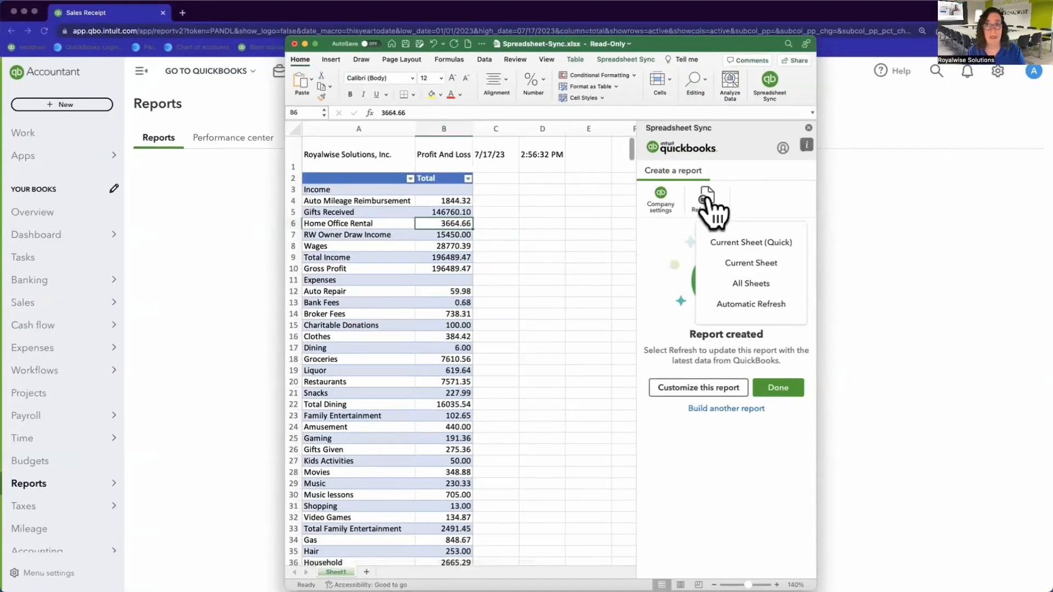
pyautogui.click(763, 287)
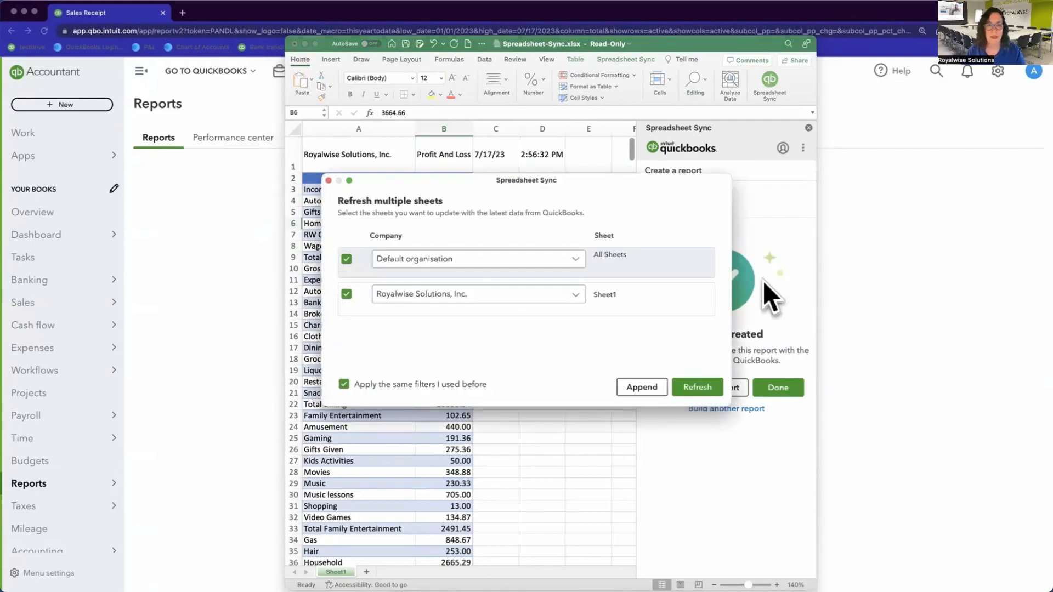
pyautogui.click(705, 388)
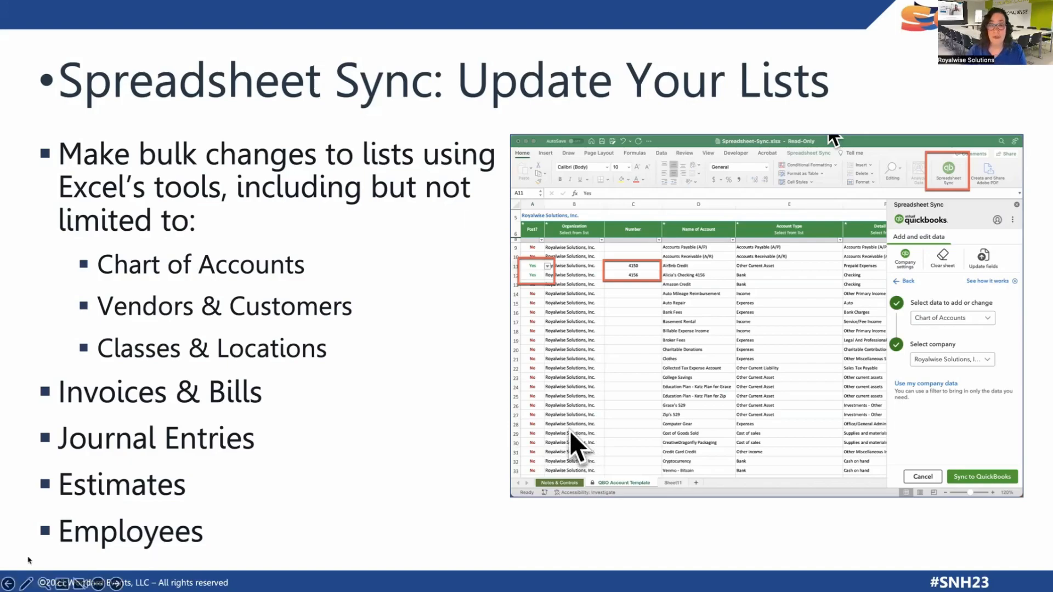
pyautogui.press('Escape')
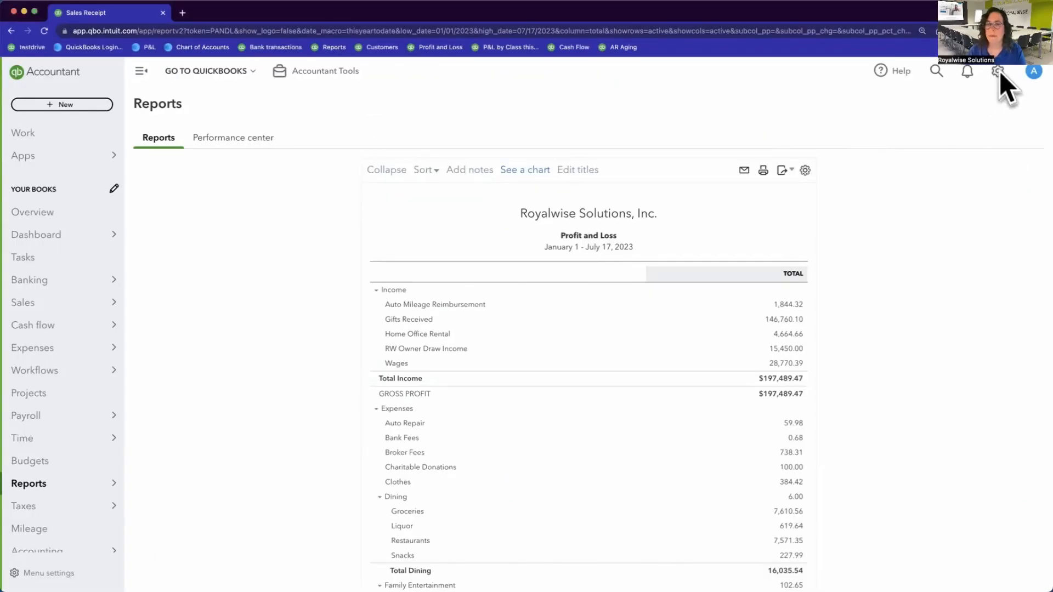
# Step: Launch Spreadsheet Sync from the QuickBooks gear menu and open its panel in Excel
pyautogui.click(997, 70)
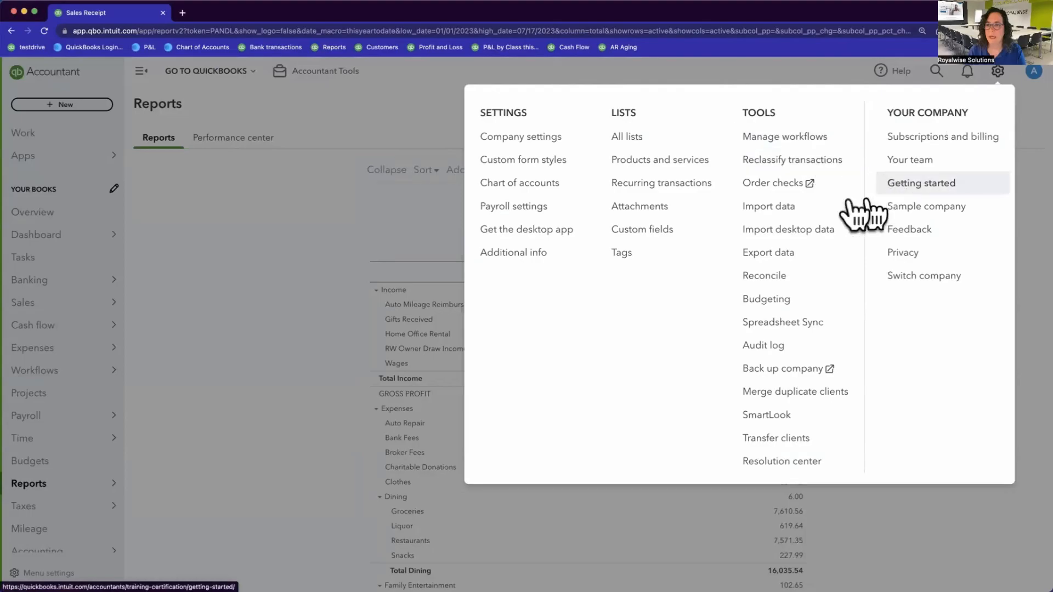
pyautogui.click(780, 322)
pyautogui.click(618, 119)
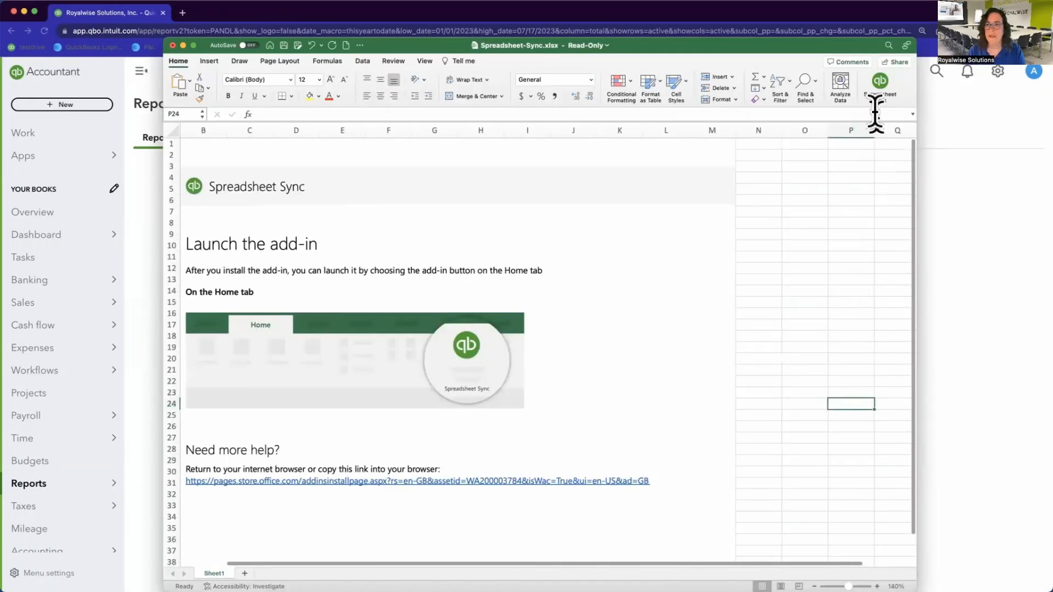
pyautogui.click(878, 84)
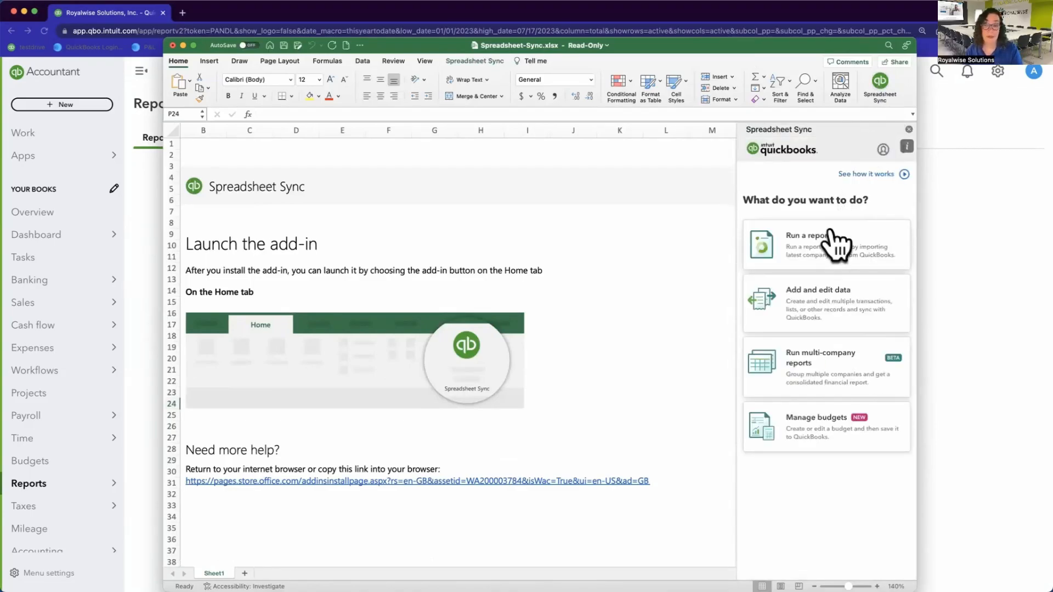
# Step: Load the Chart of Accounts data template for Royalwise Solutions, Inc
pyautogui.click(823, 313)
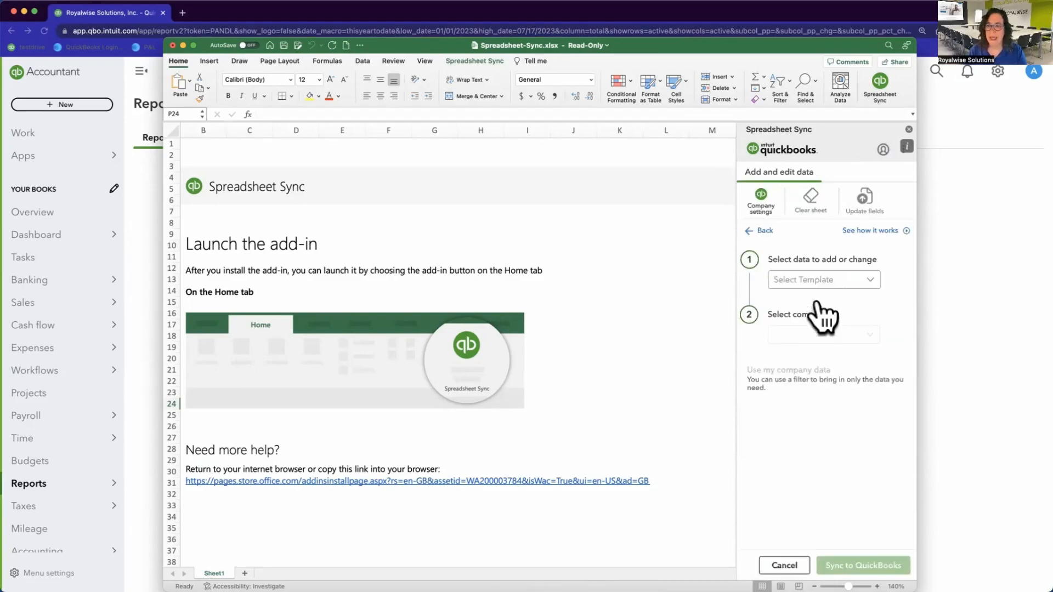
pyautogui.click(834, 281)
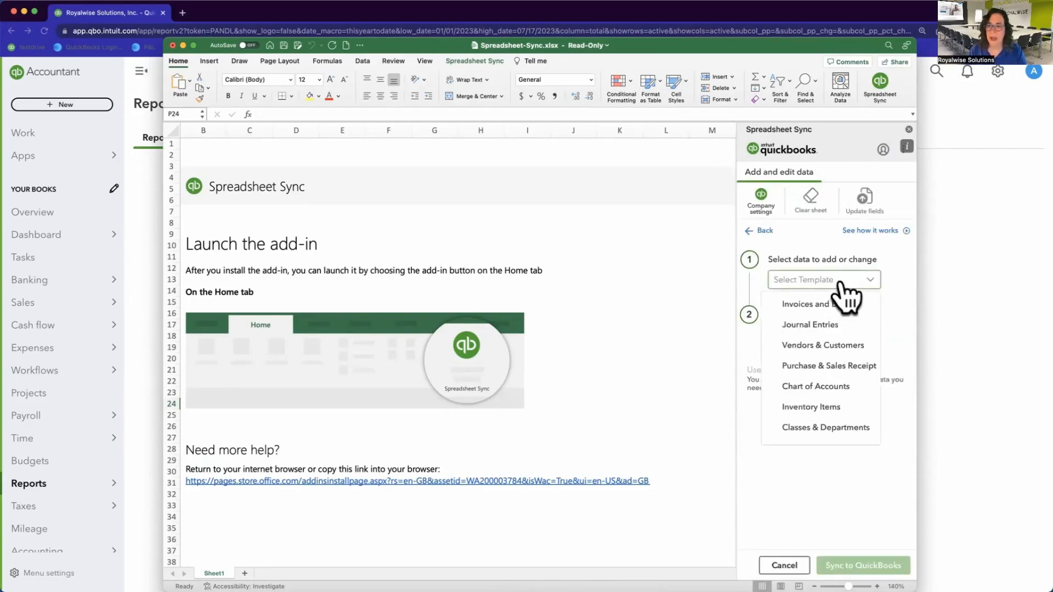
pyautogui.click(828, 386)
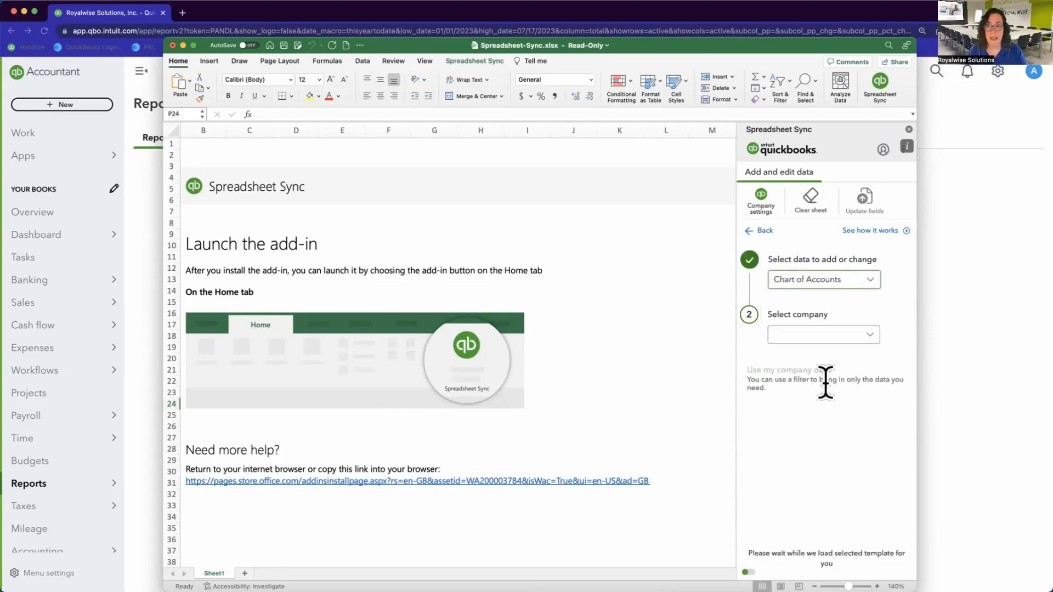
pyautogui.click(870, 336)
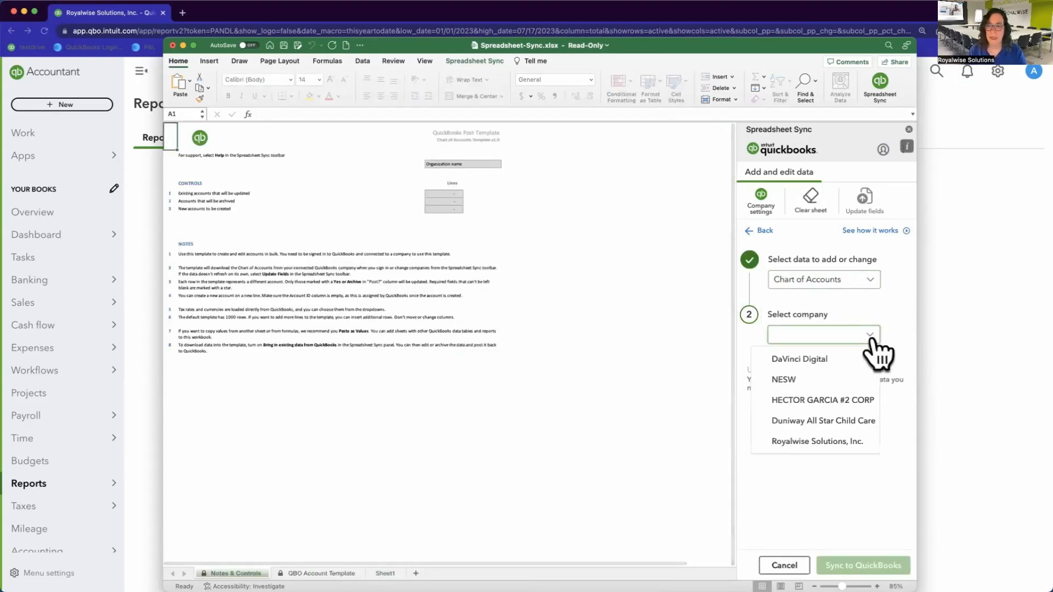
pyautogui.click(828, 444)
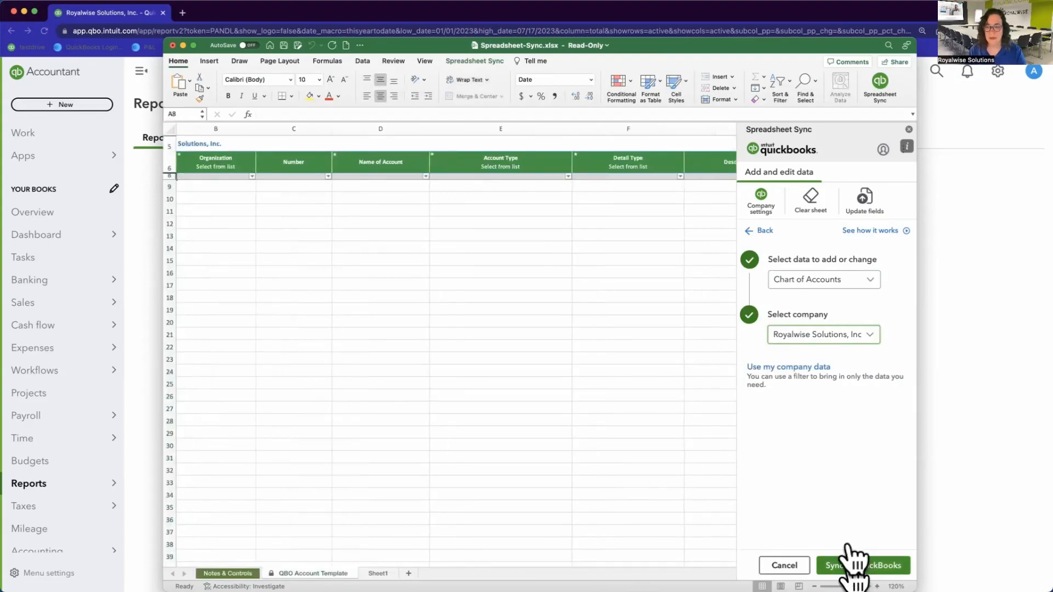
# Step: Sync the Chart of Accounts template with QuickBooks and confirm to pull in existing accounts
pyautogui.click(852, 565)
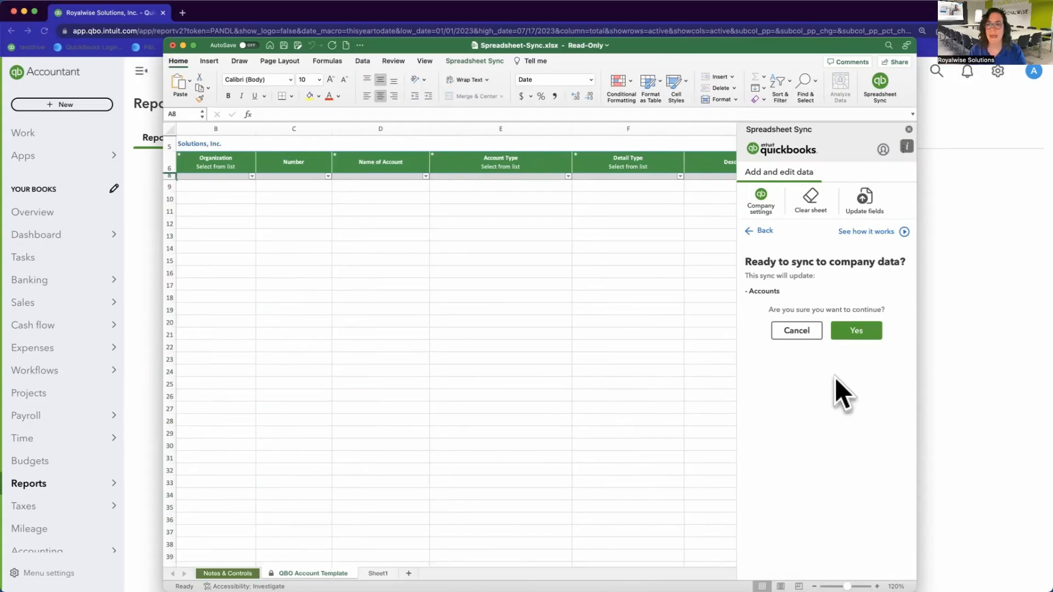
pyautogui.click(856, 330)
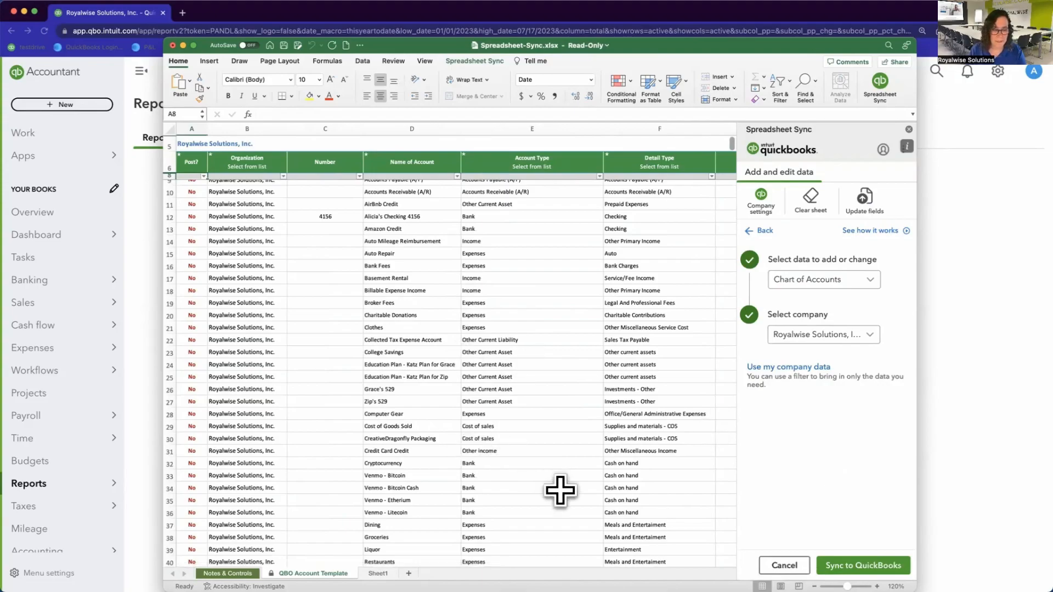
pyautogui.scroll(-4, 560, 490)
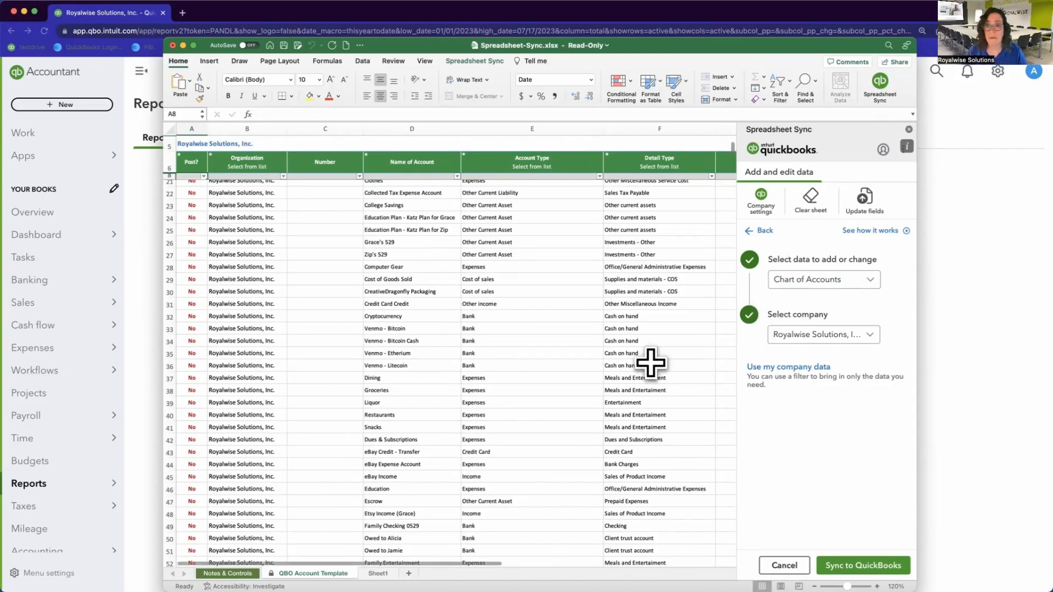
pyautogui.hscroll(2, 650, 362)
pyautogui.hscroll(3, 650, 363)
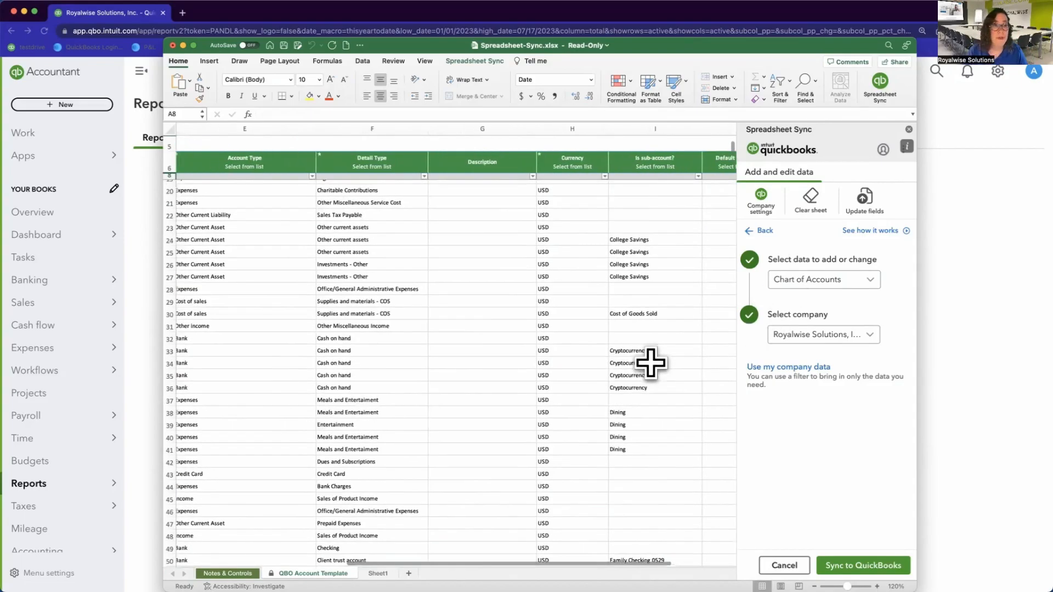
pyautogui.hscroll(-5, 650, 363)
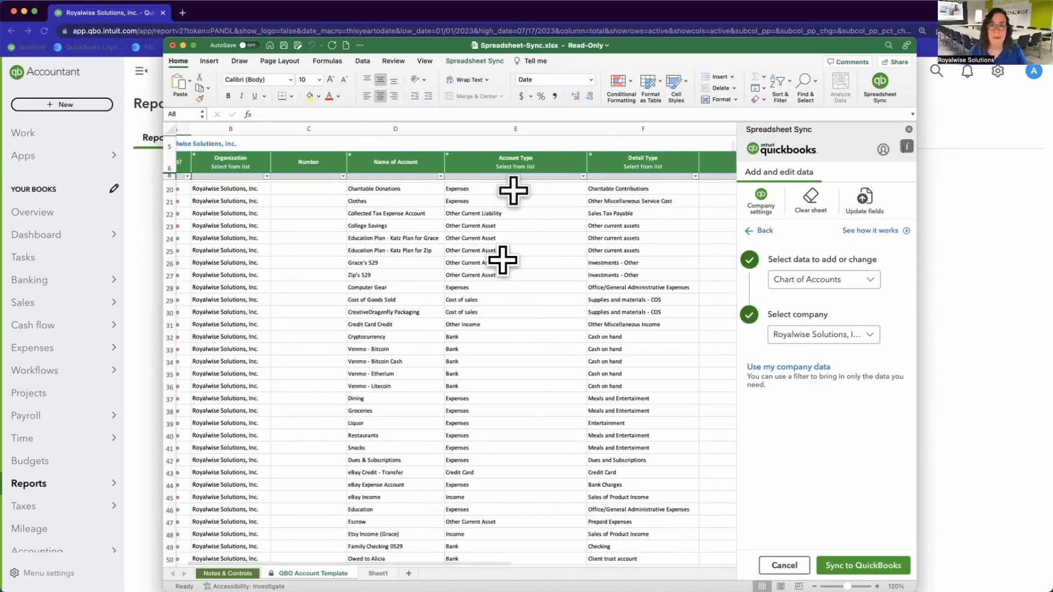
pyautogui.hscroll(5, 628, 288)
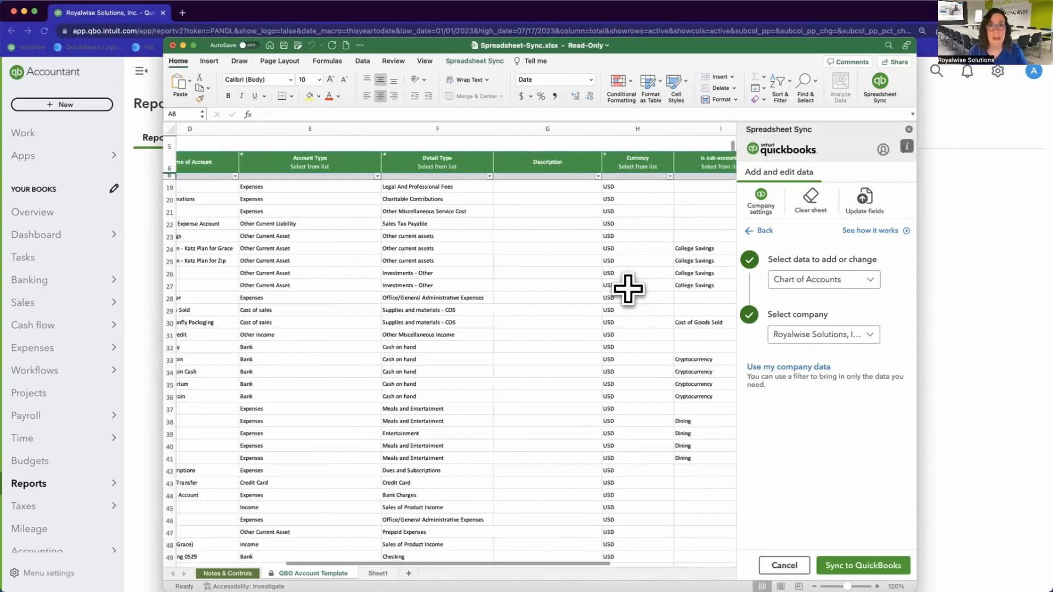
pyautogui.hscroll(1, 514, 258)
pyautogui.scroll(1, 515, 259)
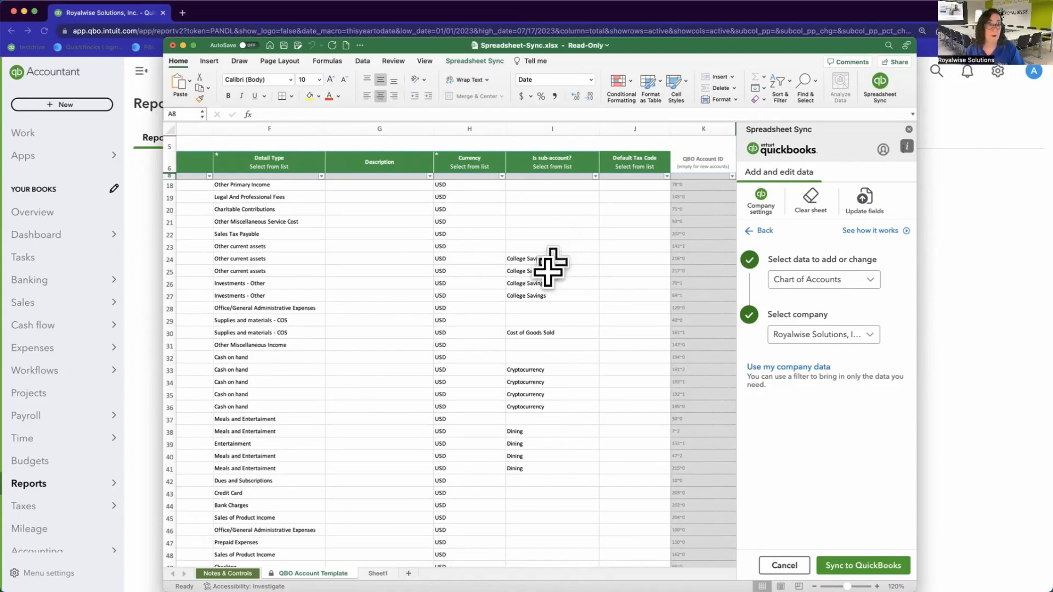
pyautogui.hscroll(-5, 377, 412)
pyautogui.hscroll(-10, 377, 412)
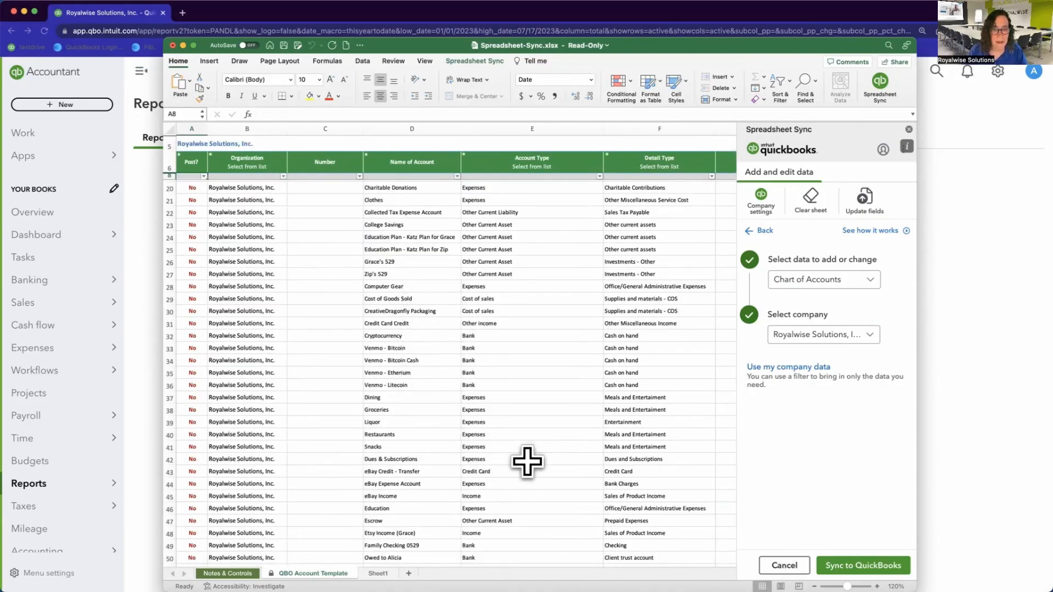
pyautogui.scroll(-8, 526, 461)
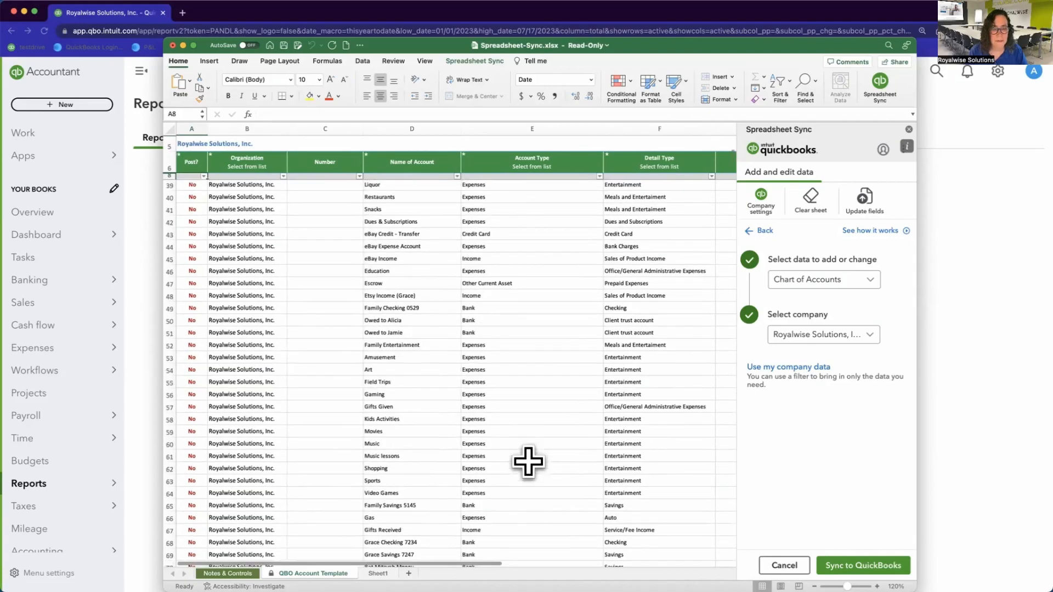
pyautogui.click(433, 344)
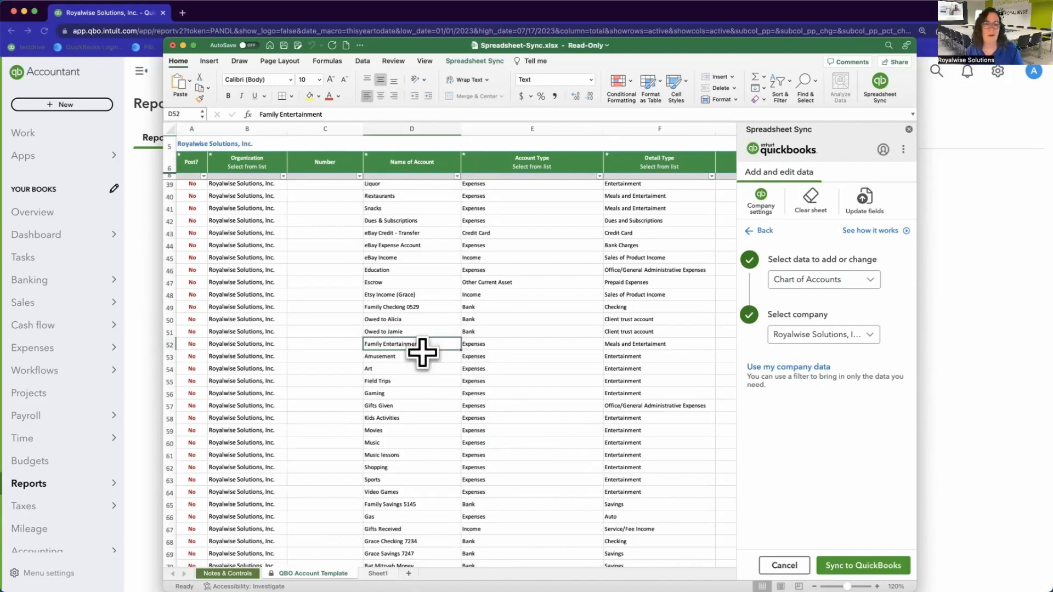
pyautogui.doubleClick(376, 343)
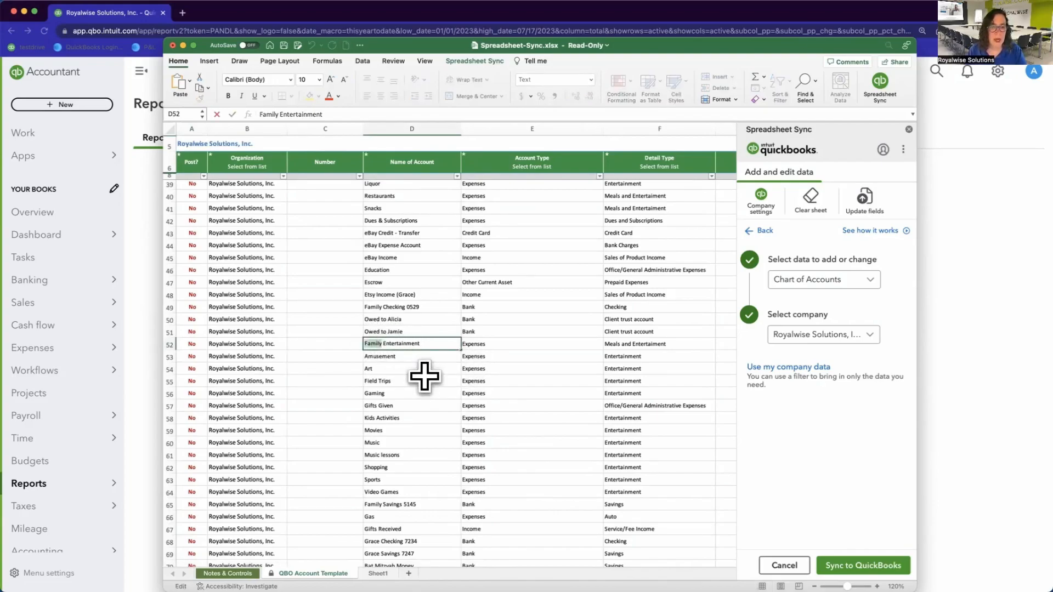
pyautogui.click(137, 301)
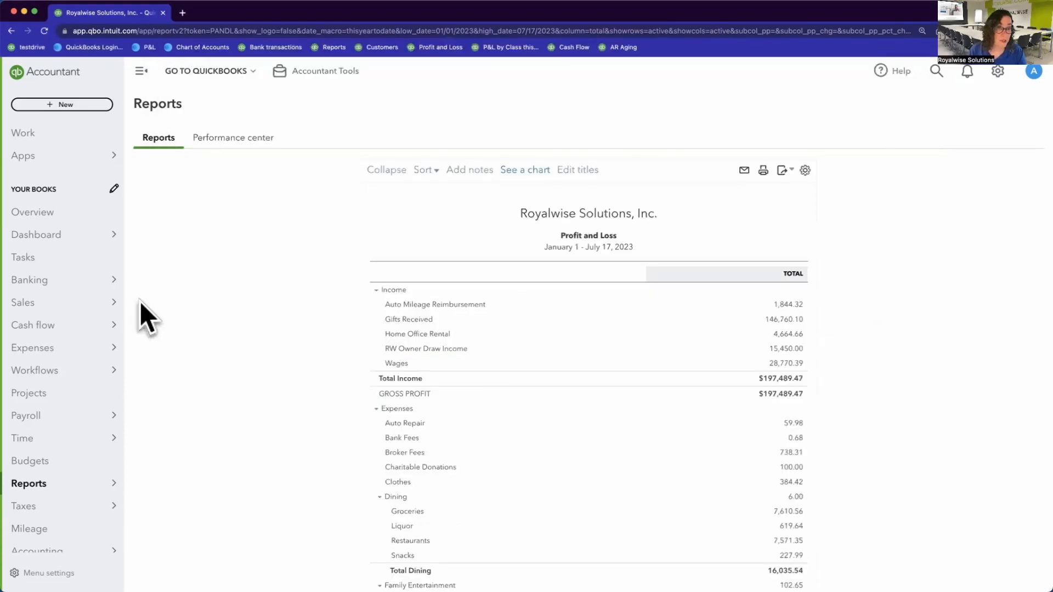
pyautogui.scroll(-4, 442, 441)
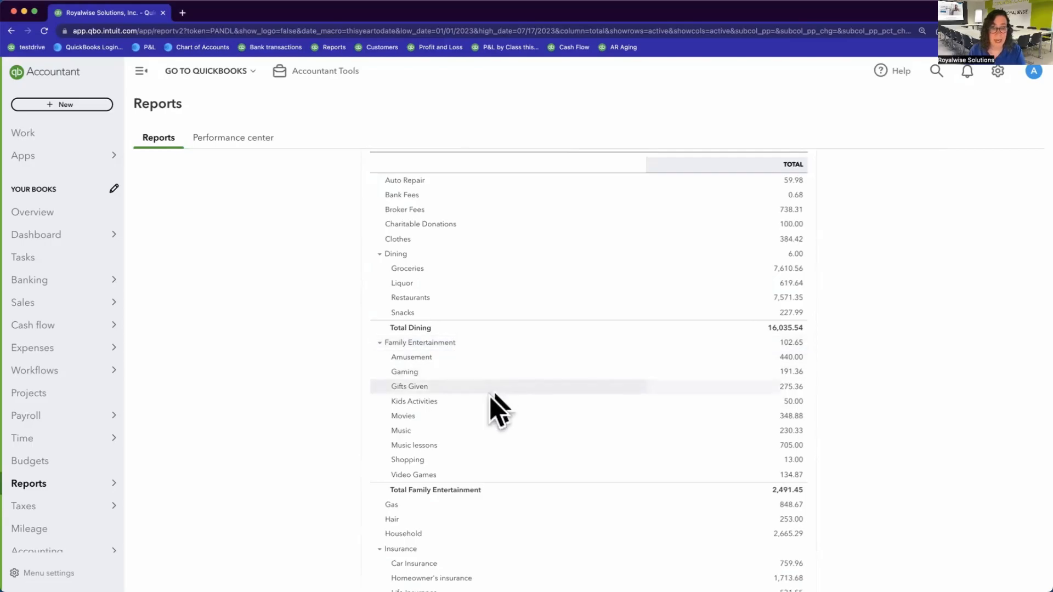
pyautogui.press('super+Tab')
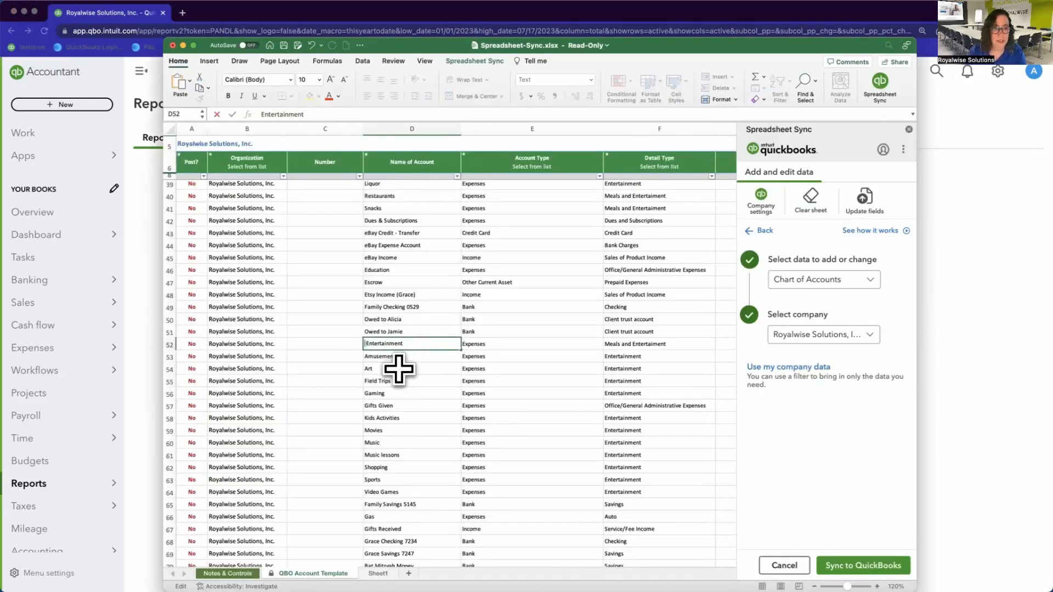
pyautogui.hscroll(5, 398, 368)
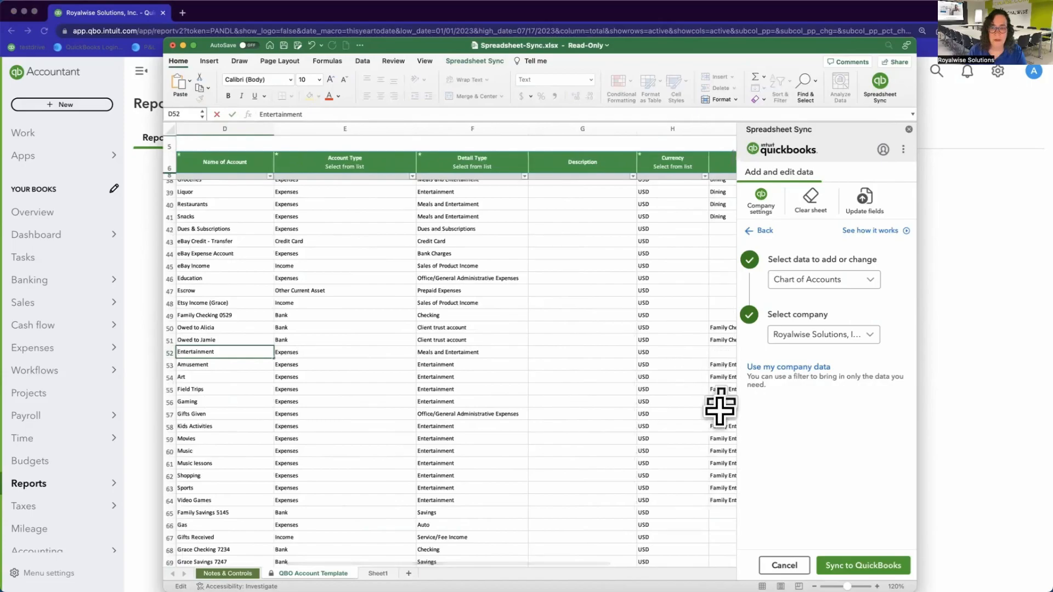
pyautogui.hscroll(2, 700, 470)
pyautogui.hscroll(2, 700, 472)
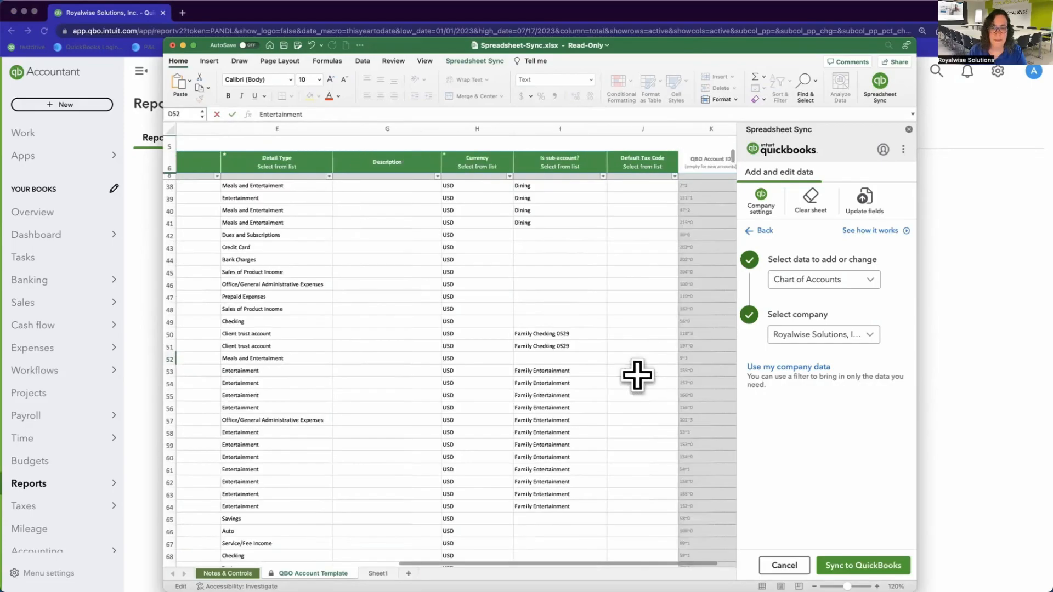
pyautogui.click(580, 369)
pyautogui.doubleClick(551, 370)
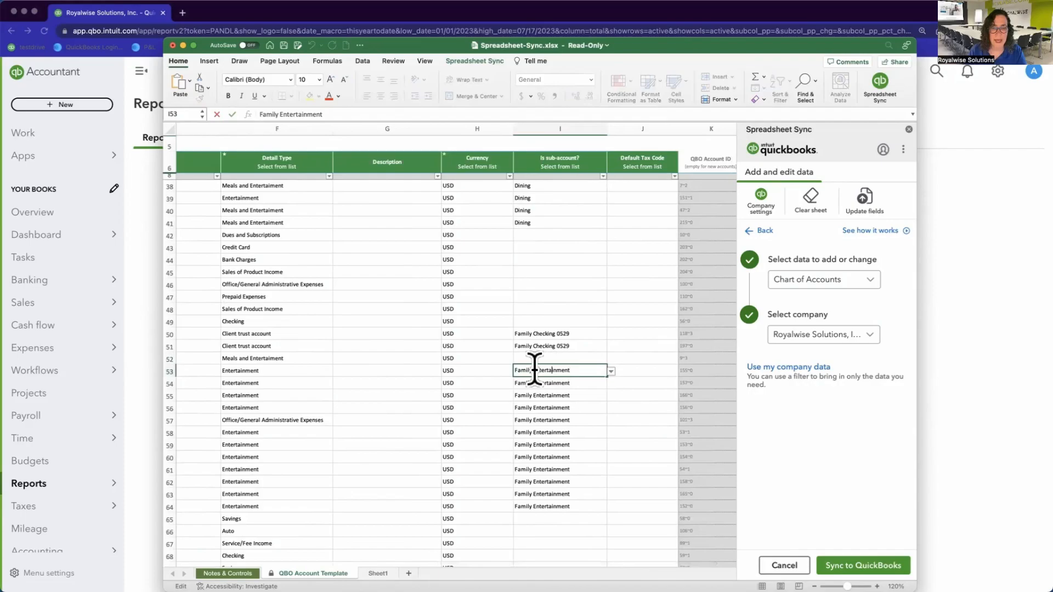
pyautogui.click(611, 371)
pyautogui.scroll(5, 619, 413)
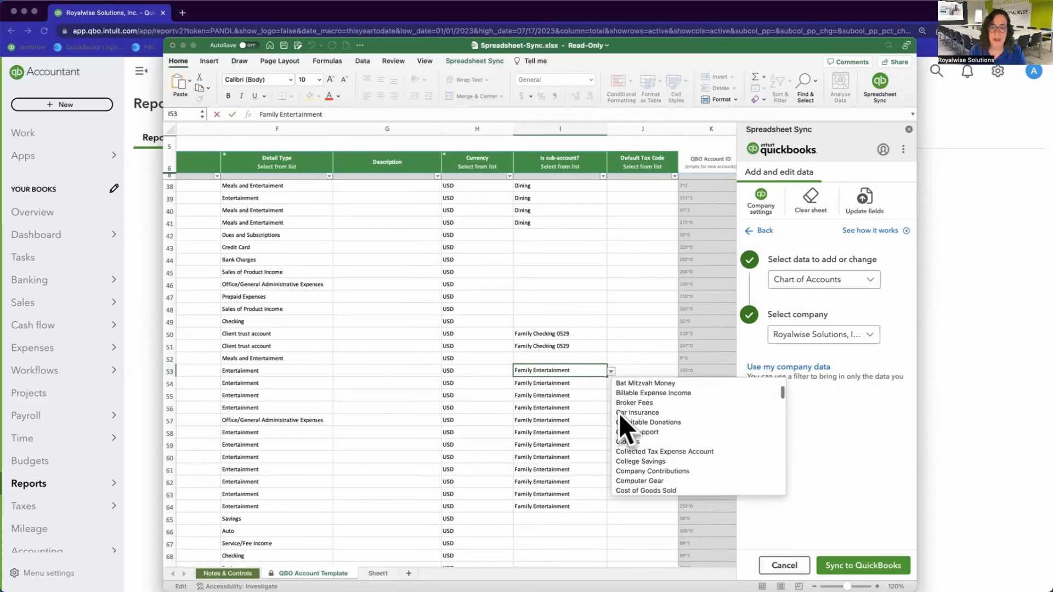
pyautogui.hscroll(-5, 521, 404)
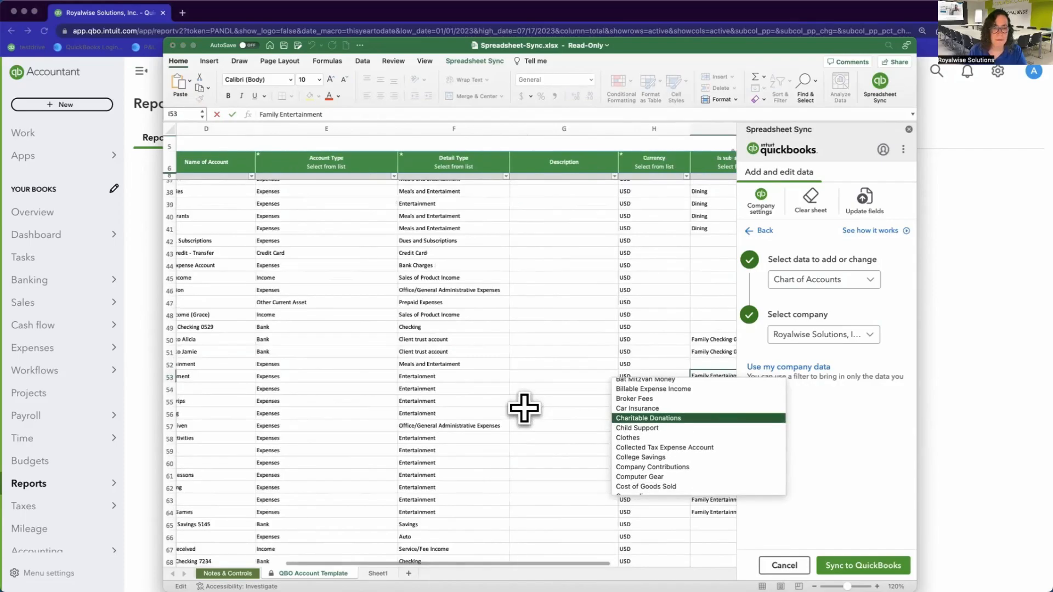
pyautogui.click(439, 364)
pyautogui.click(403, 365)
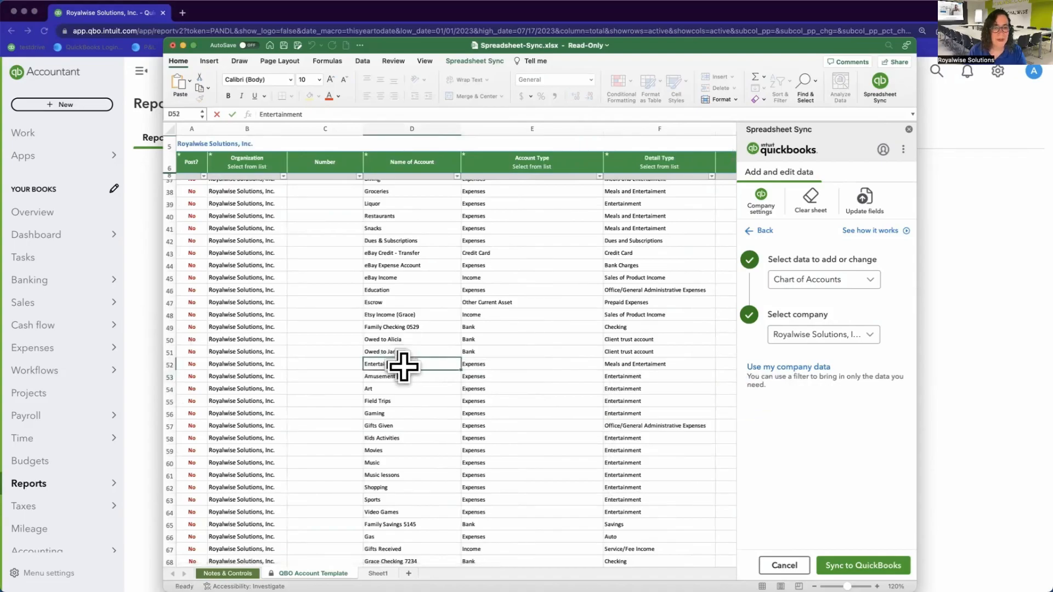
pyautogui.click(193, 364)
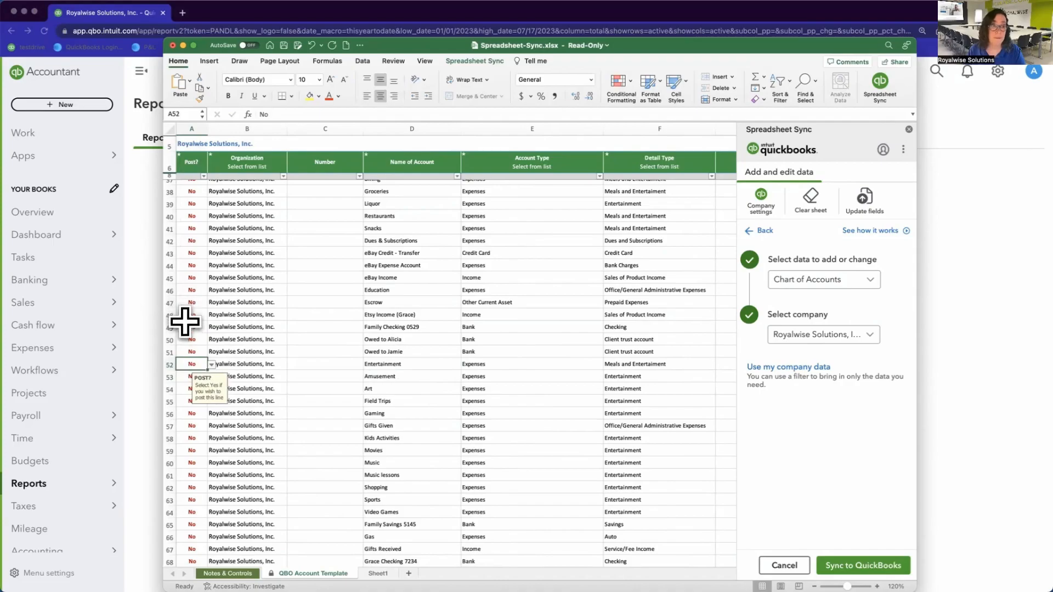
# Step: Set row 52's Post? to Yes for Entertainment and sync the change to QuickBooks
pyautogui.click(212, 364)
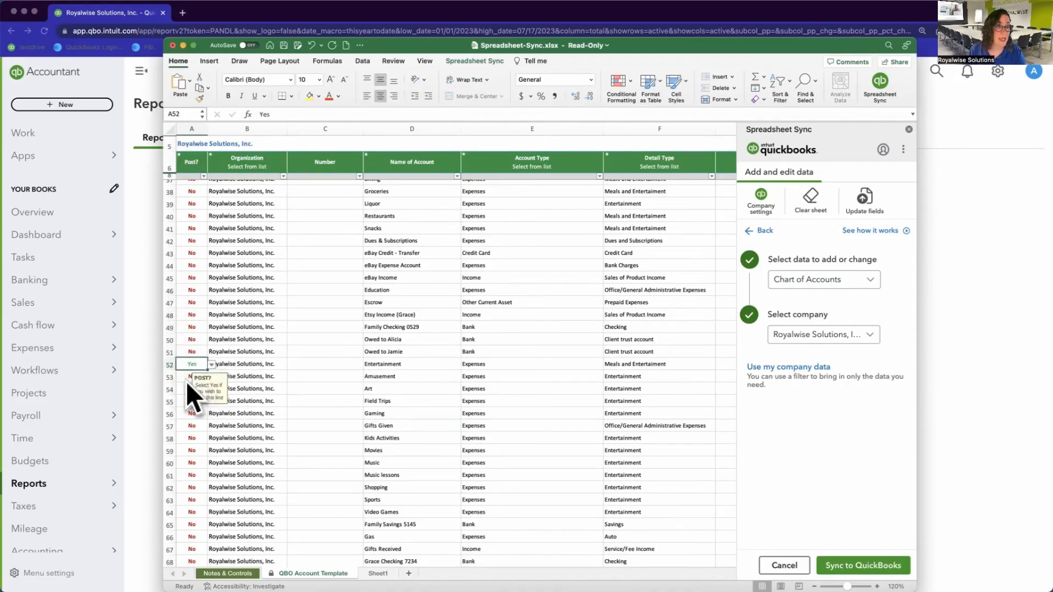
pyautogui.click(186, 382)
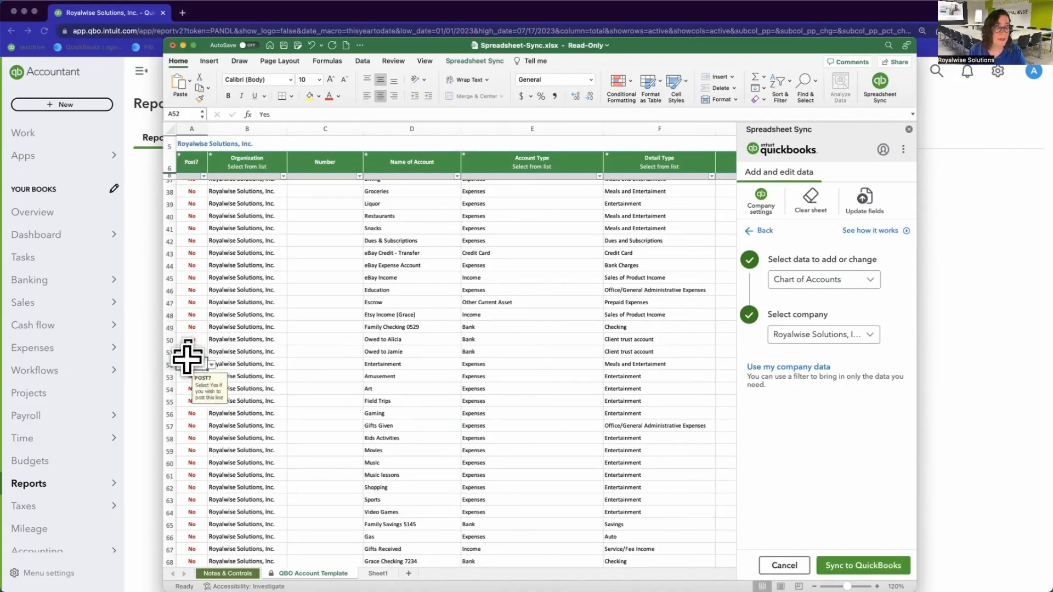
pyautogui.click(853, 564)
pyautogui.click(853, 331)
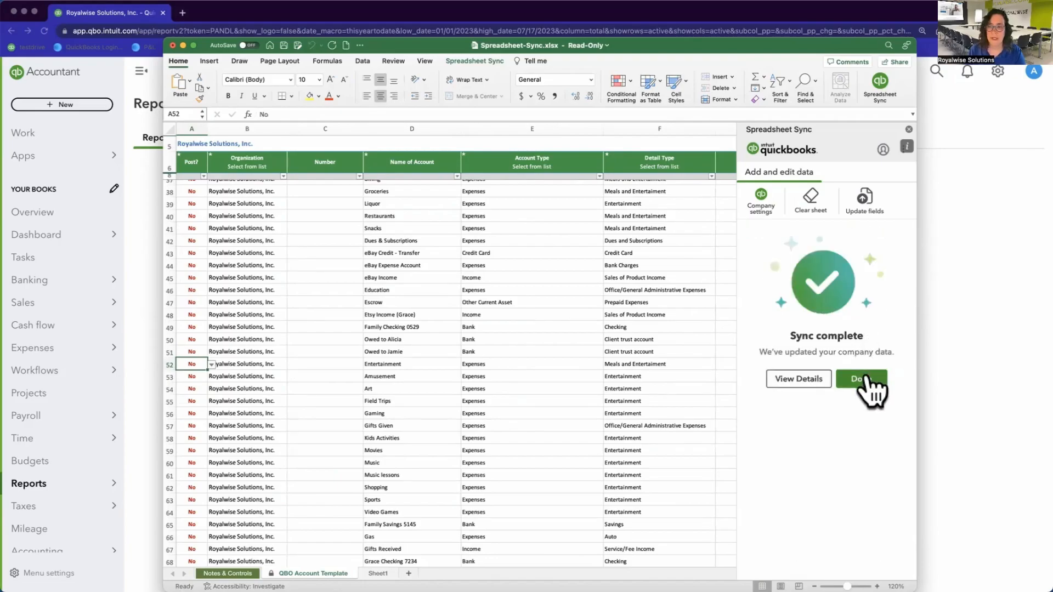
pyautogui.click(865, 378)
pyautogui.click(940, 364)
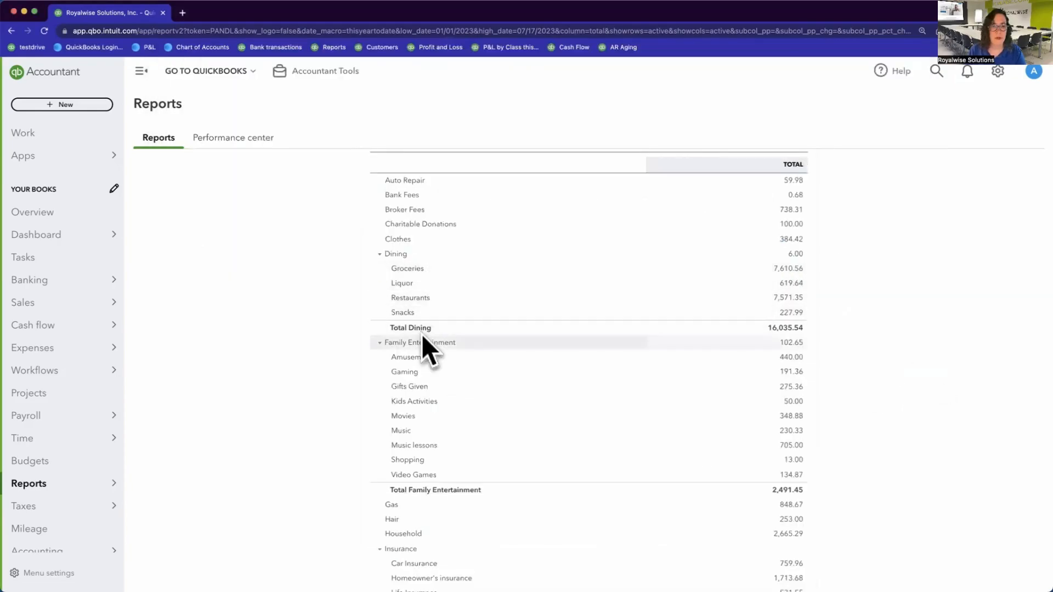
# Step: Reload the Profit and Loss report to see Entertainment renamed, then return to Excel
pyautogui.click(44, 30)
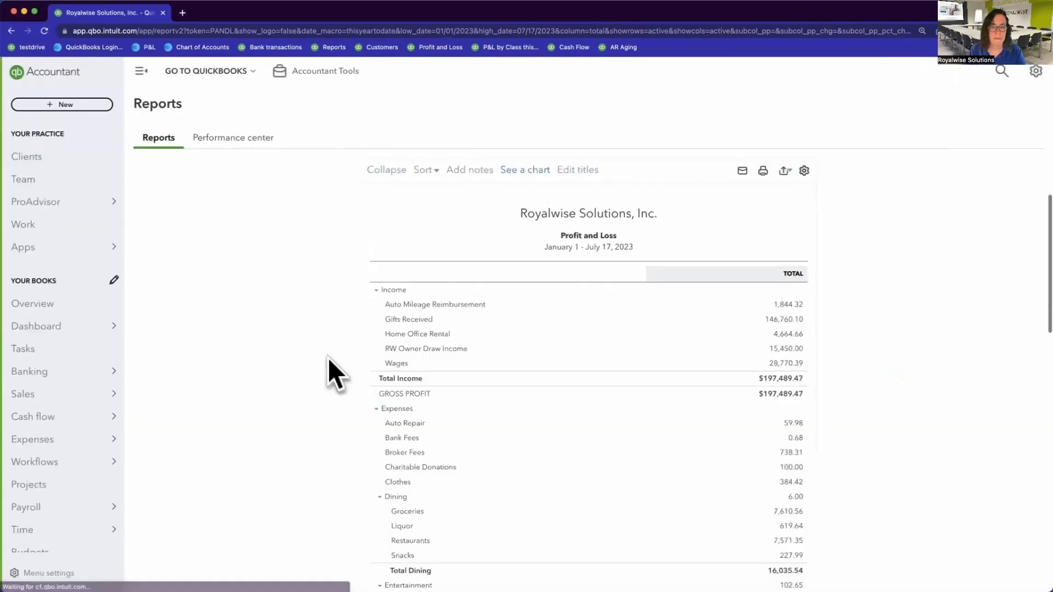
pyautogui.scroll(-3, 410, 390)
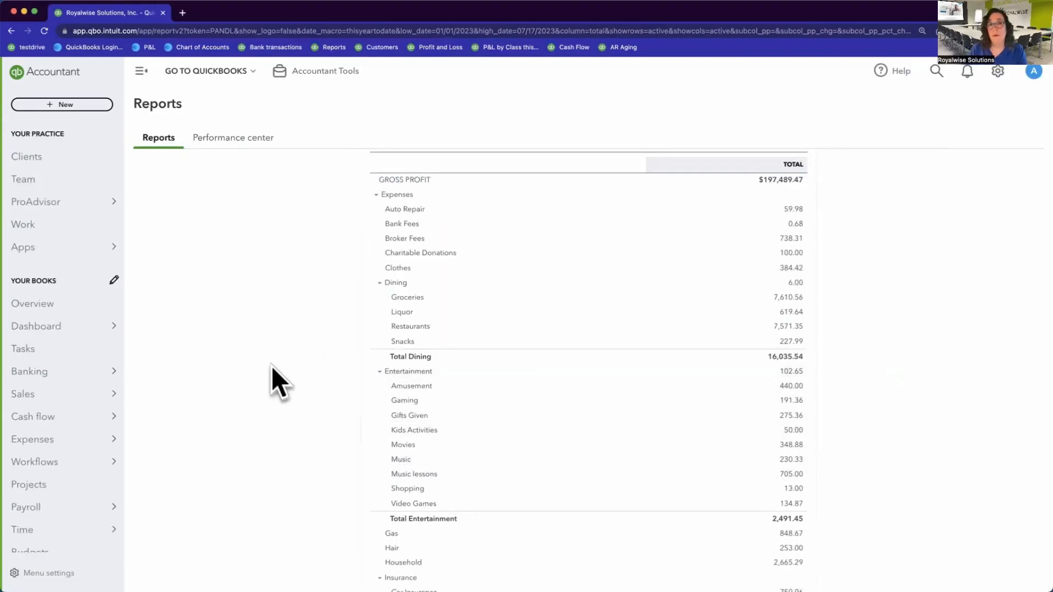
pyautogui.hotkey('ctrl', 'Up')
pyautogui.click(728, 229)
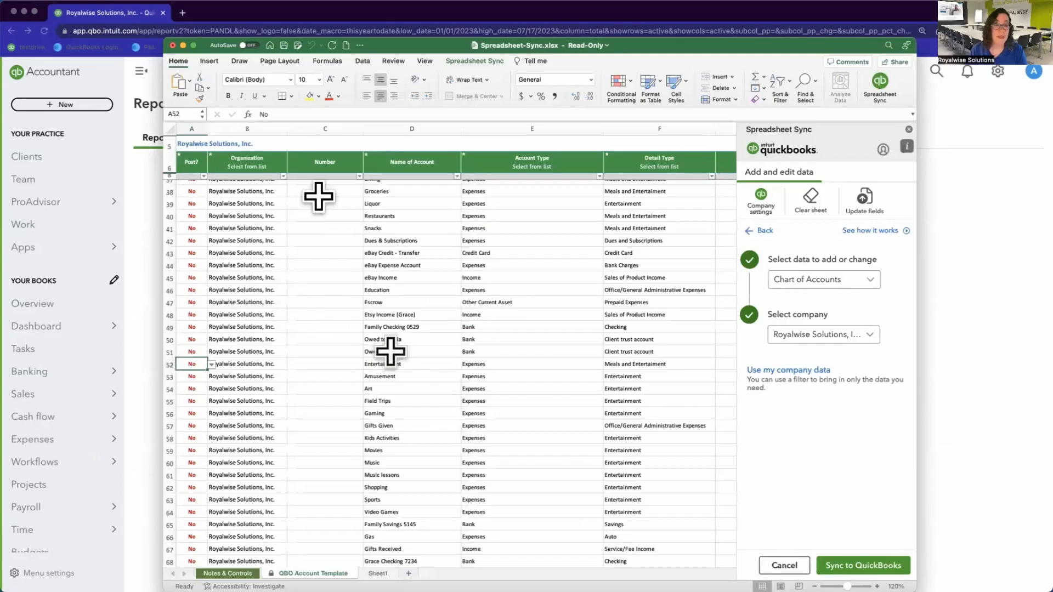
# Step: Inspect the Family Entertainment parent account list in cell I53
pyautogui.hscroll(5, 566, 307)
pyautogui.hscroll(3, 567, 311)
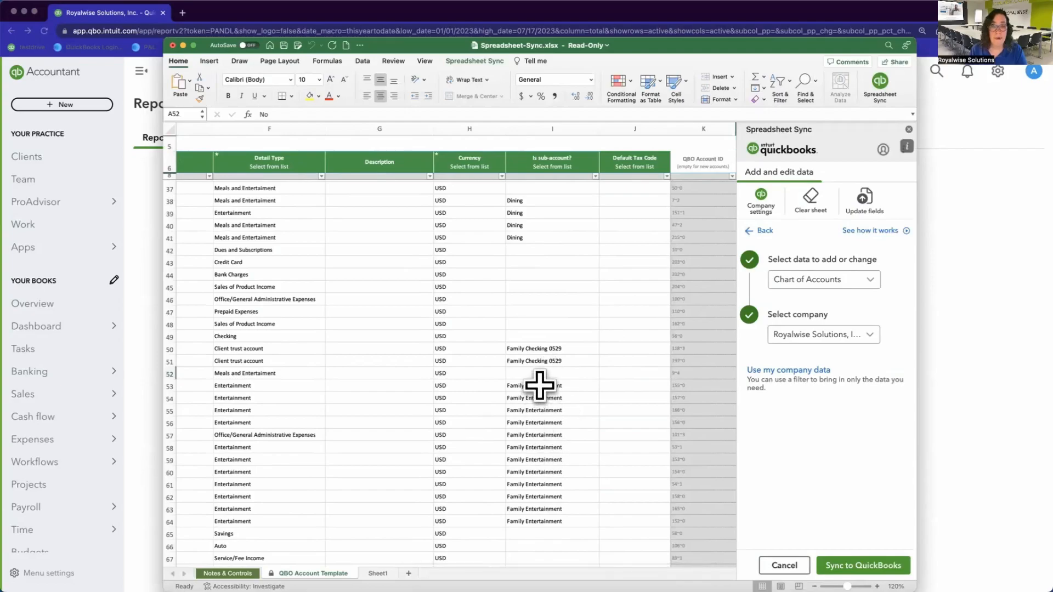
pyautogui.click(542, 386)
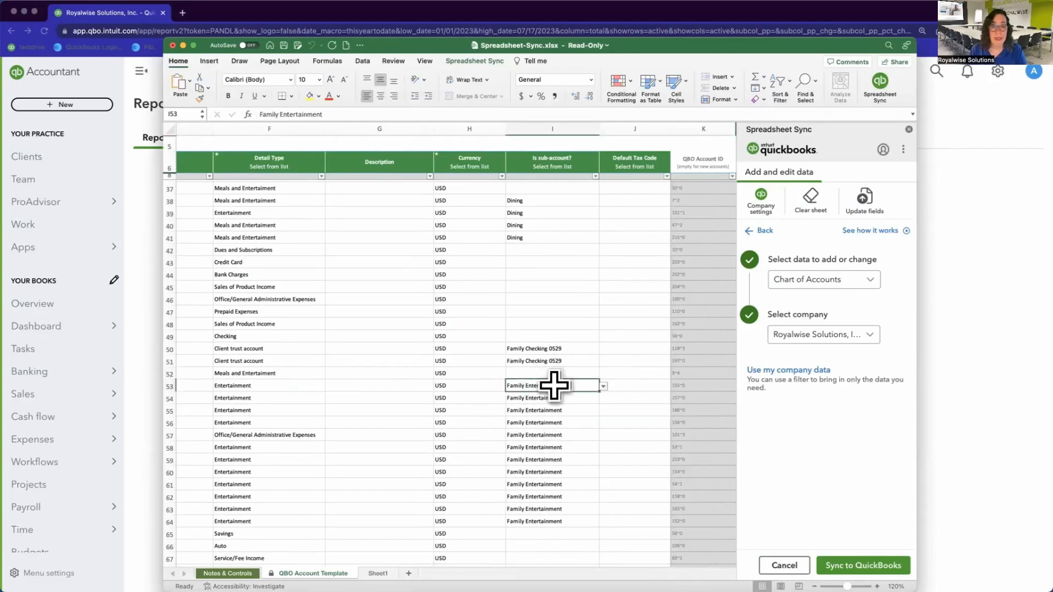
pyautogui.click(603, 386)
# Step: Scroll through the synced accounts and clear all data from the sheet
pyautogui.scroll(-3, 654, 460)
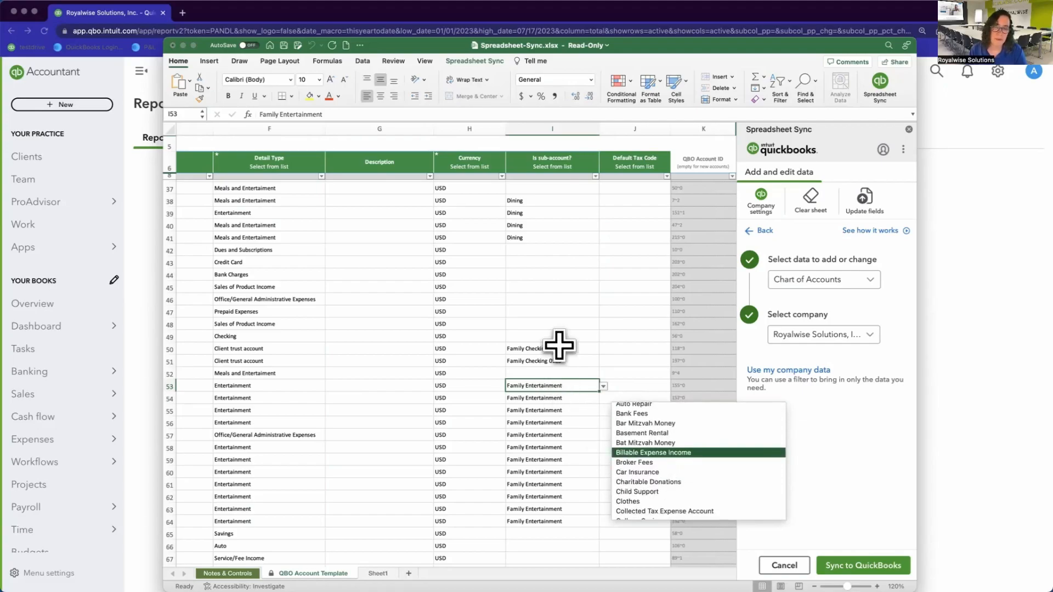
pyautogui.hscroll(-5, 535, 470)
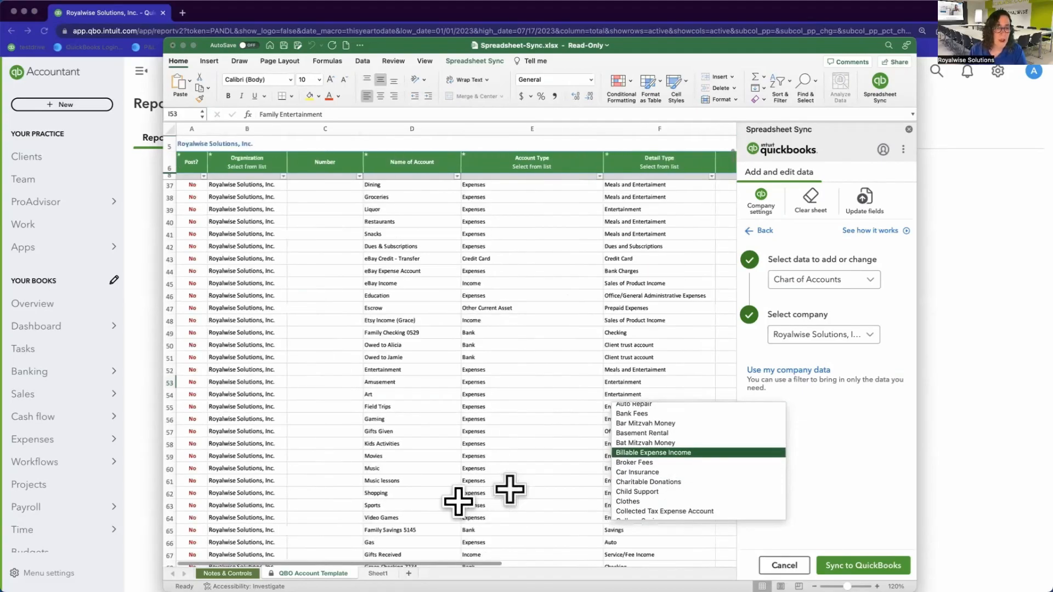
pyautogui.scroll(-9, 458, 501)
pyautogui.scroll(-20, 458, 500)
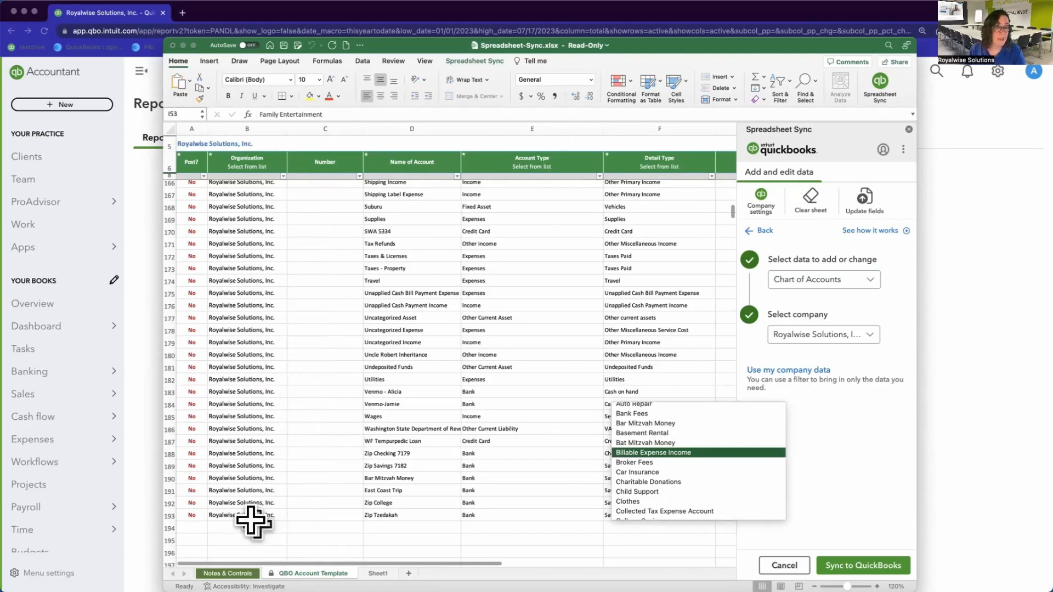
pyautogui.click(193, 529)
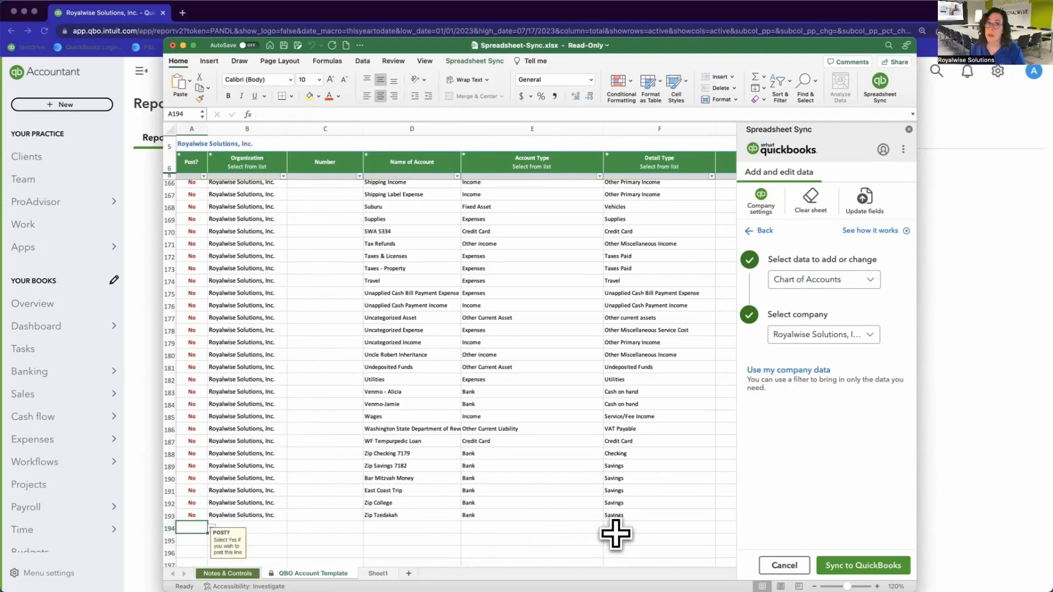
pyautogui.scroll(15, 584, 513)
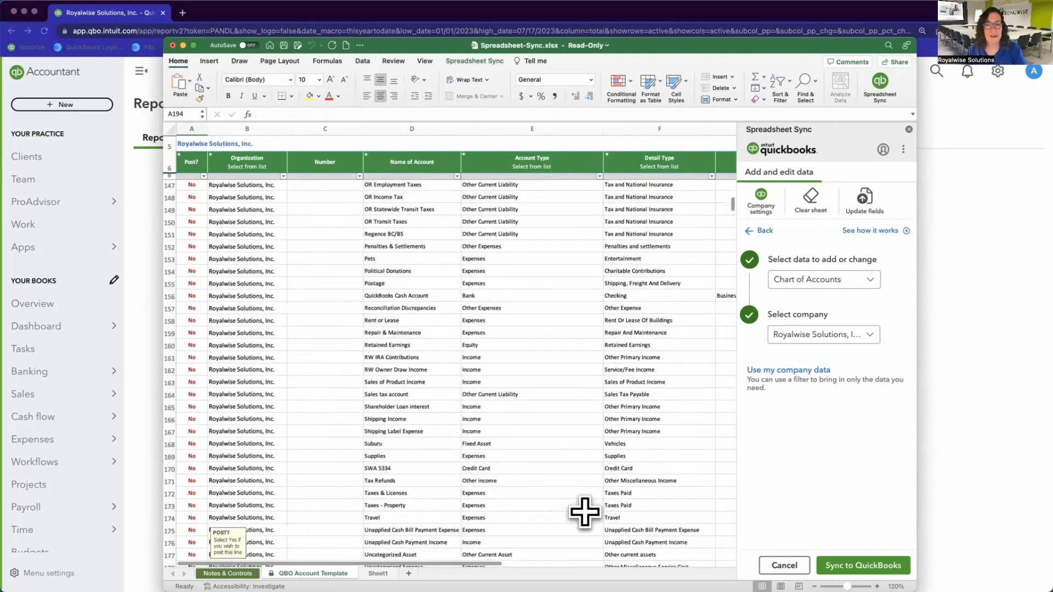
pyautogui.scroll(20, 584, 513)
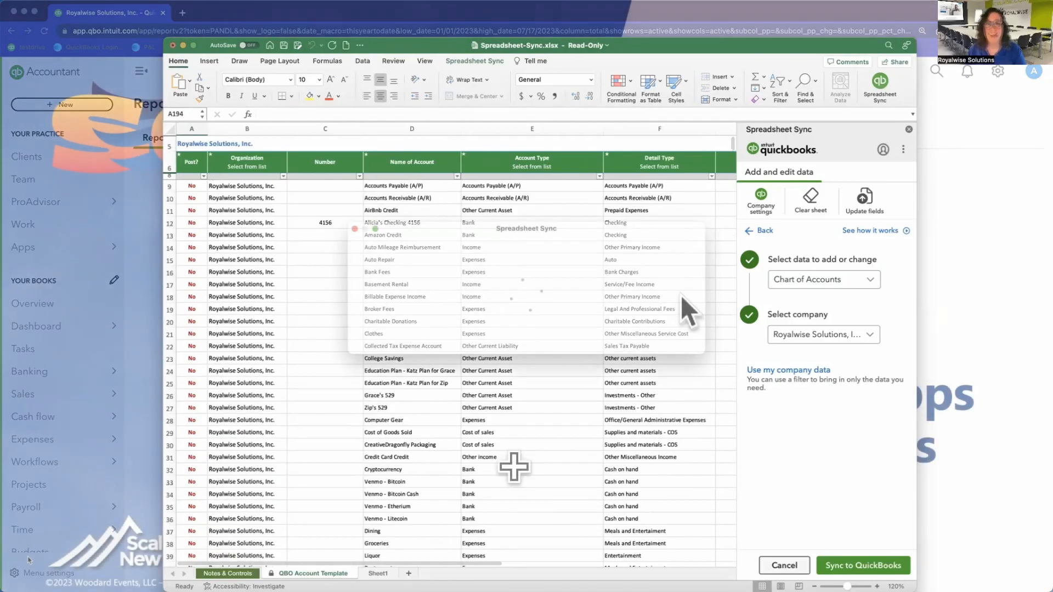
pyautogui.click(656, 311)
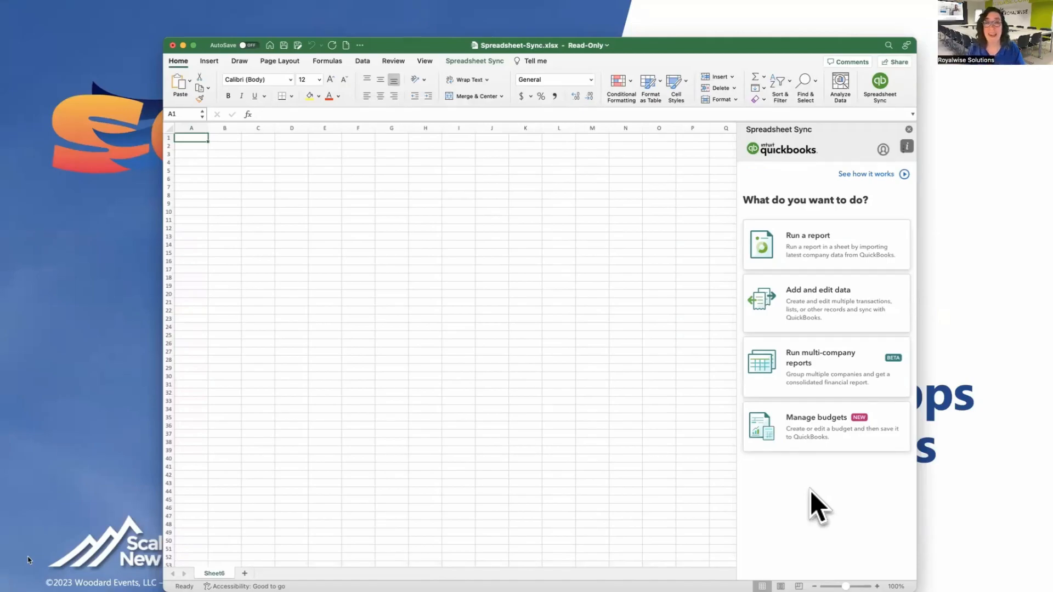
# Step: Start a new budget named SNH2023 for Royalwise Solutions, Inc. under Manage budgets
pyautogui.click(815, 436)
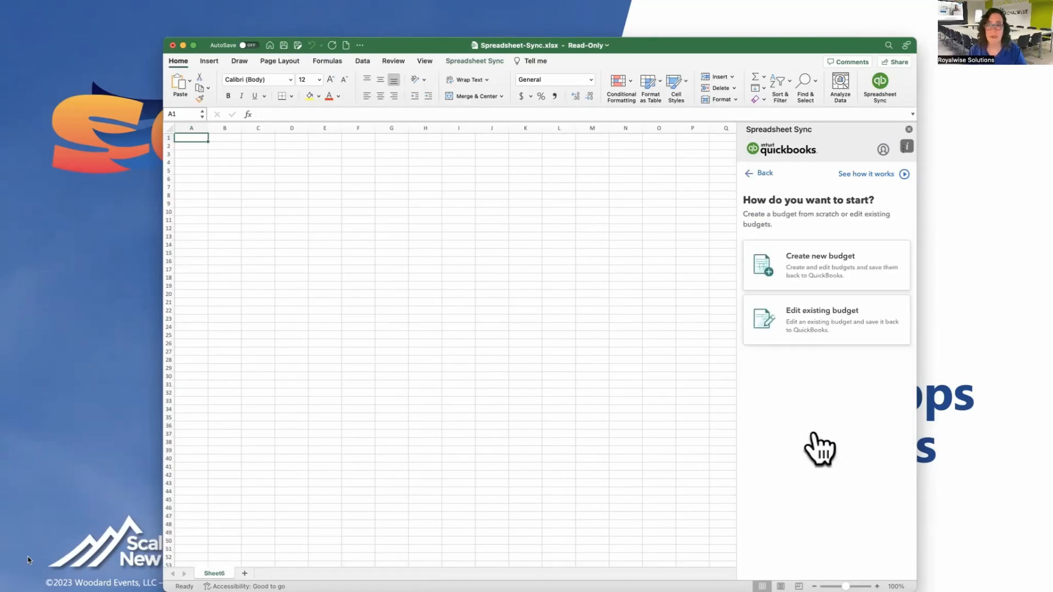
pyautogui.click(806, 266)
pyautogui.click(861, 305)
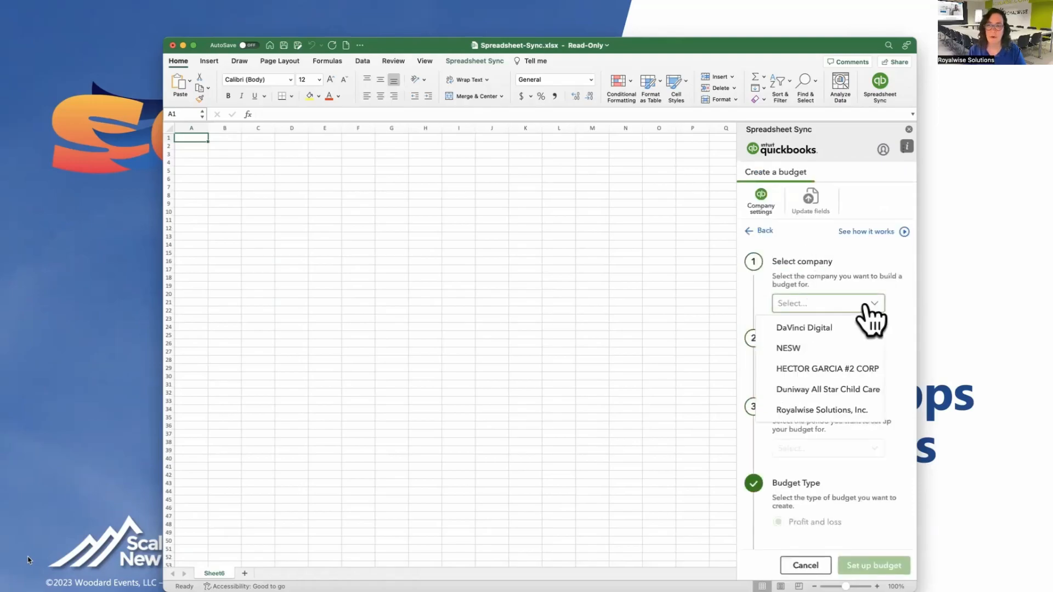
pyautogui.click(821, 410)
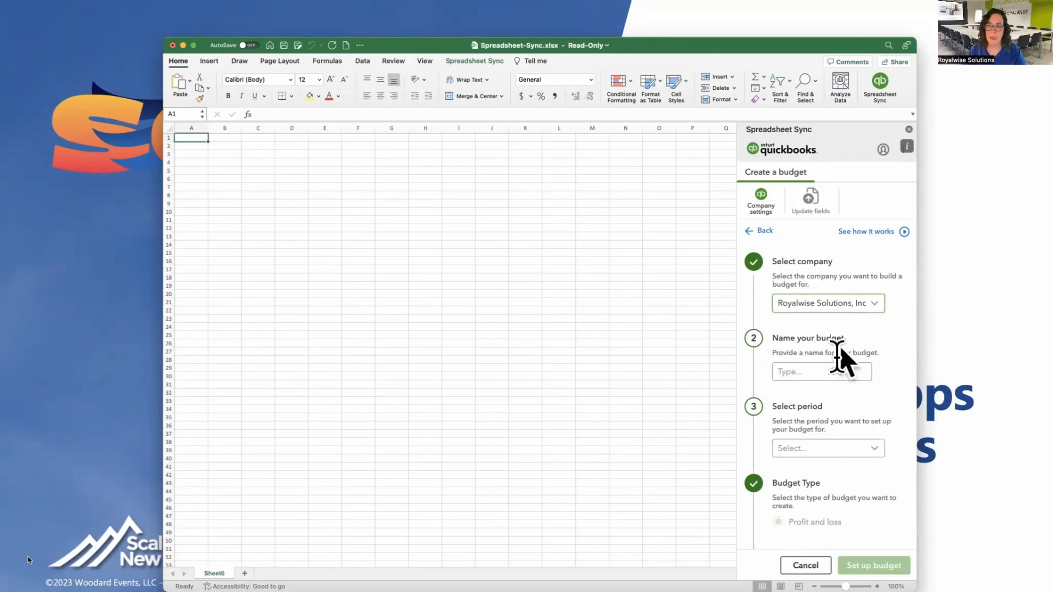
pyautogui.click(823, 372)
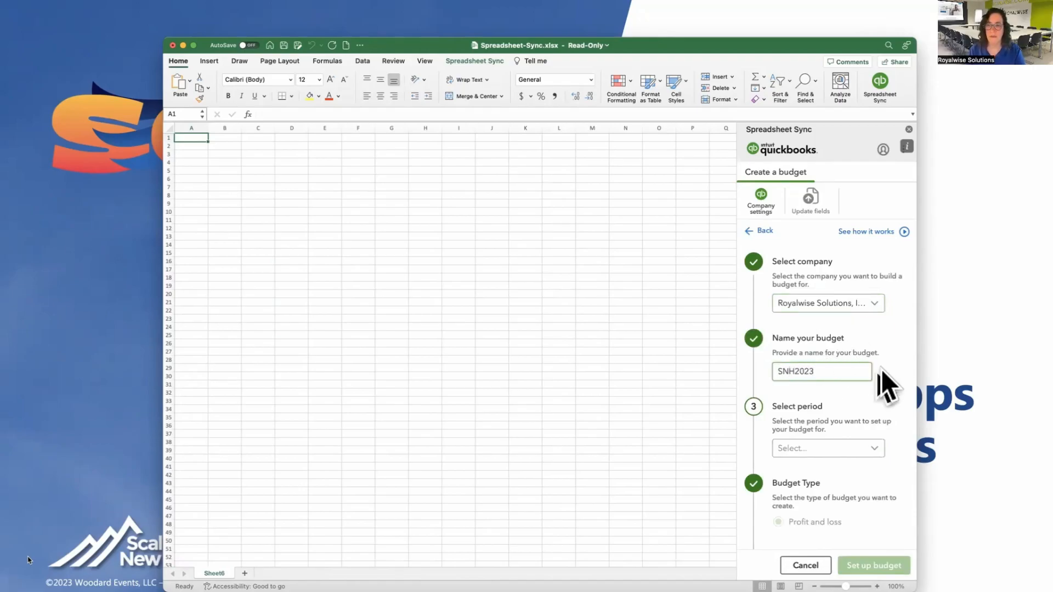
# Step: Choose FY 2023 as the budget period and create the budget template
pyautogui.click(876, 450)
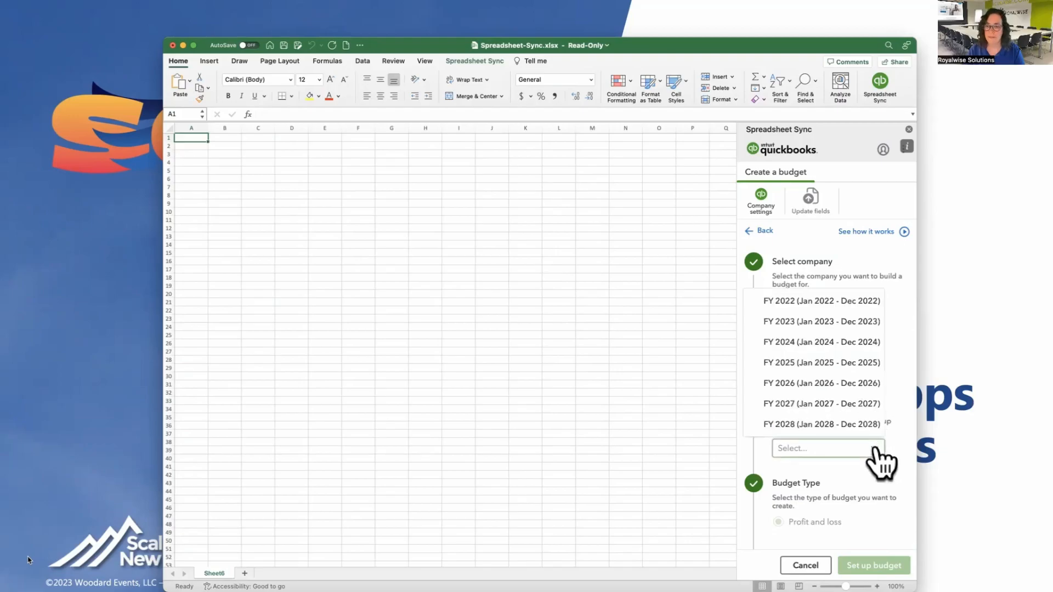
pyautogui.click(843, 326)
pyautogui.scroll(-3, 840, 373)
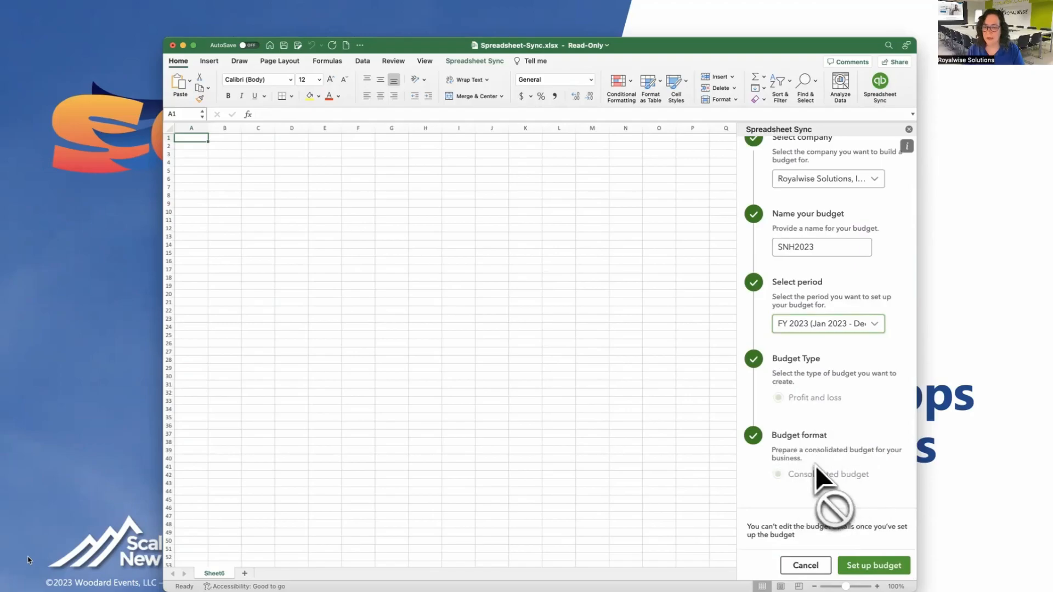
pyautogui.click(865, 564)
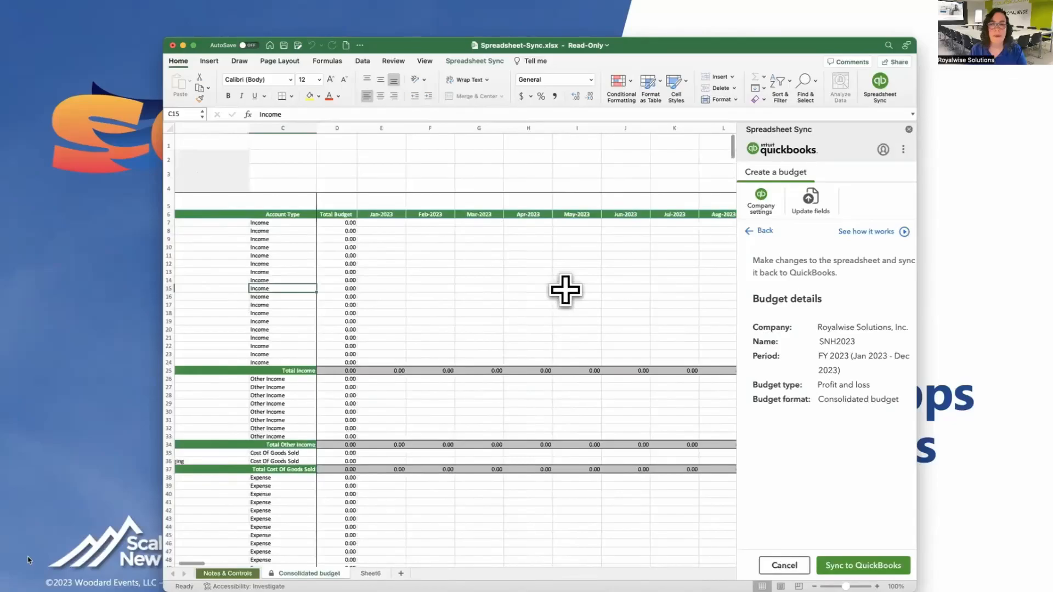
# Step: Enter 50 in E7 for Auto Mileage Reimbursement and fill it through Dec-2023
pyautogui.hscroll(9, 565, 291)
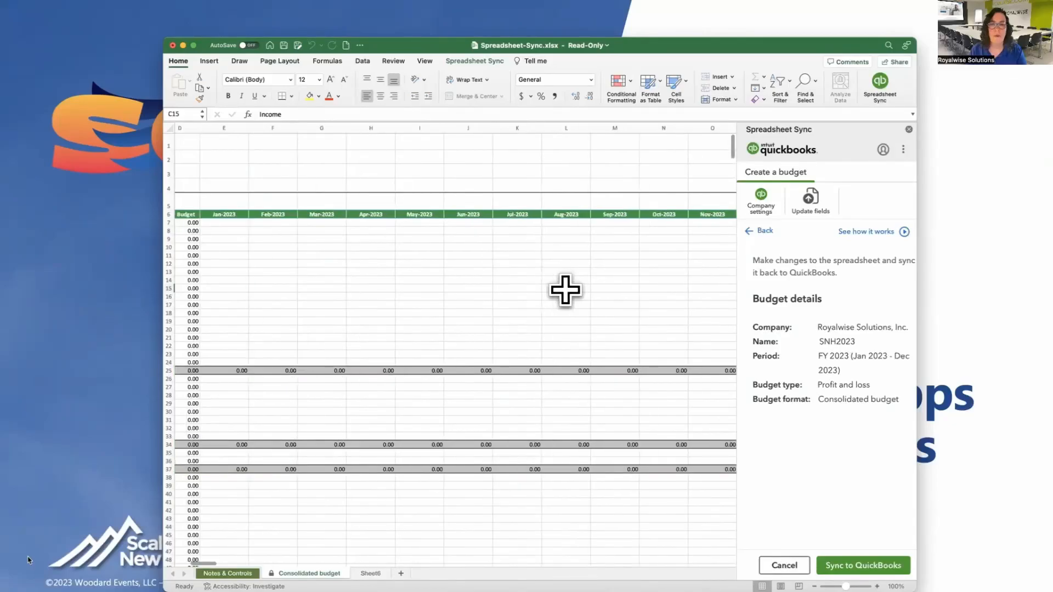
pyautogui.hscroll(-12, 565, 291)
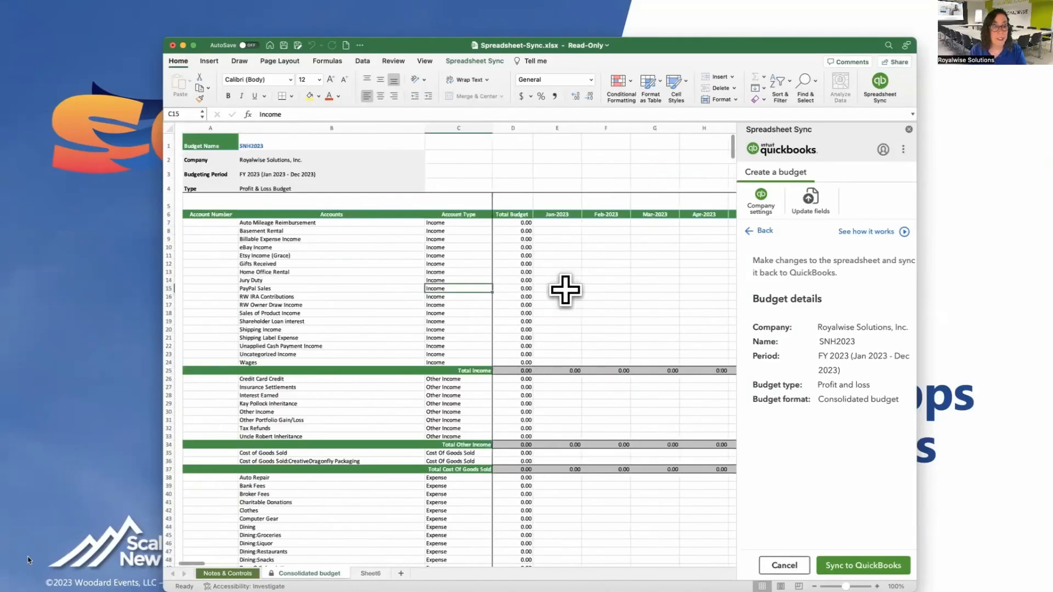
pyautogui.hscroll(1, 566, 291)
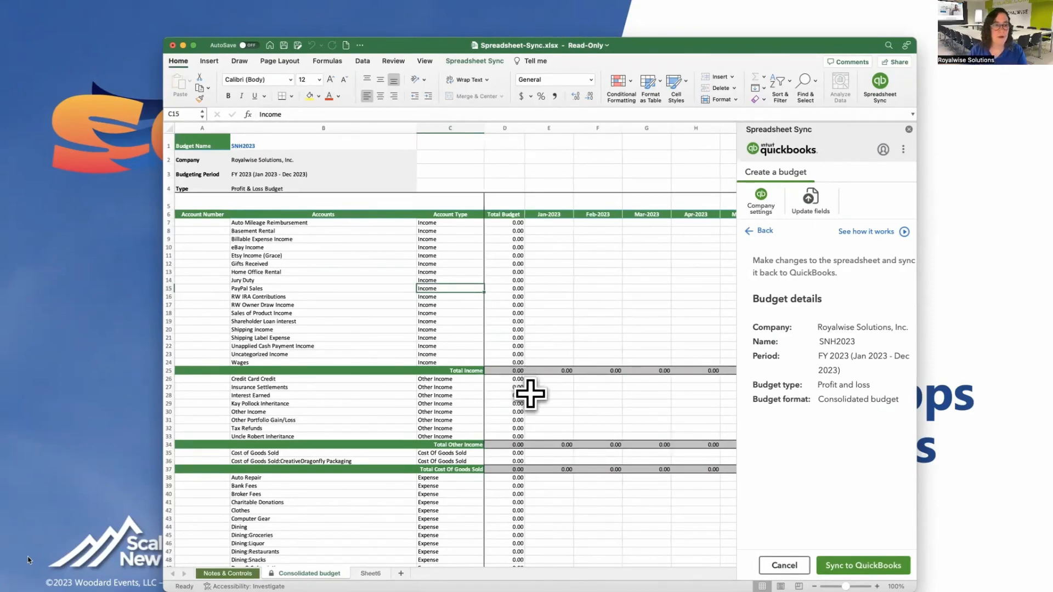
pyautogui.click(547, 223)
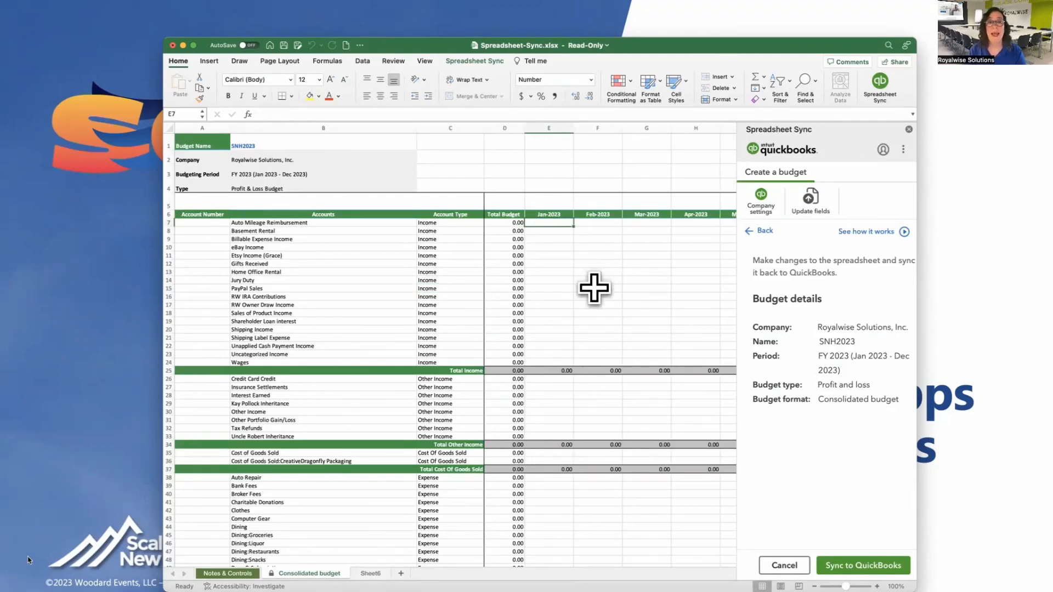
pyautogui.click(510, 222)
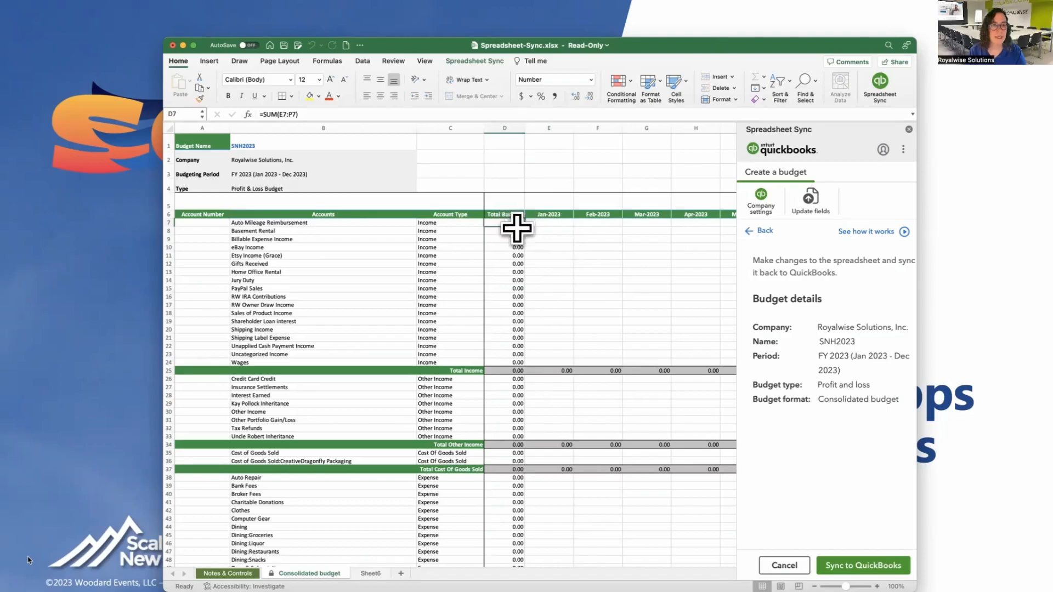
pyautogui.click(545, 223)
pyautogui.hscroll(2, 575, 258)
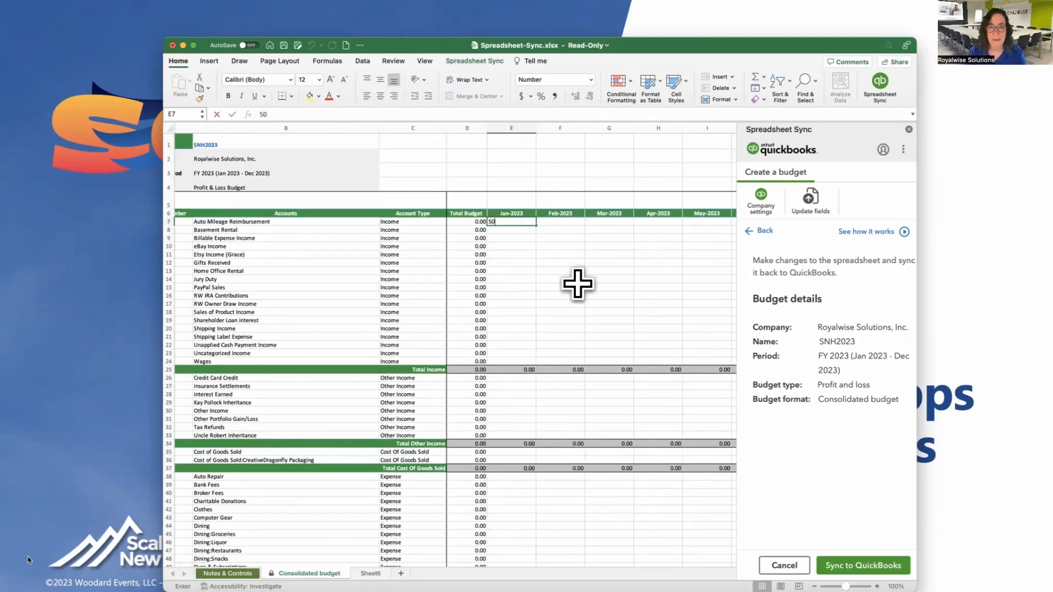
pyautogui.write('50')
pyautogui.press('Tab')
pyautogui.click(514, 222)
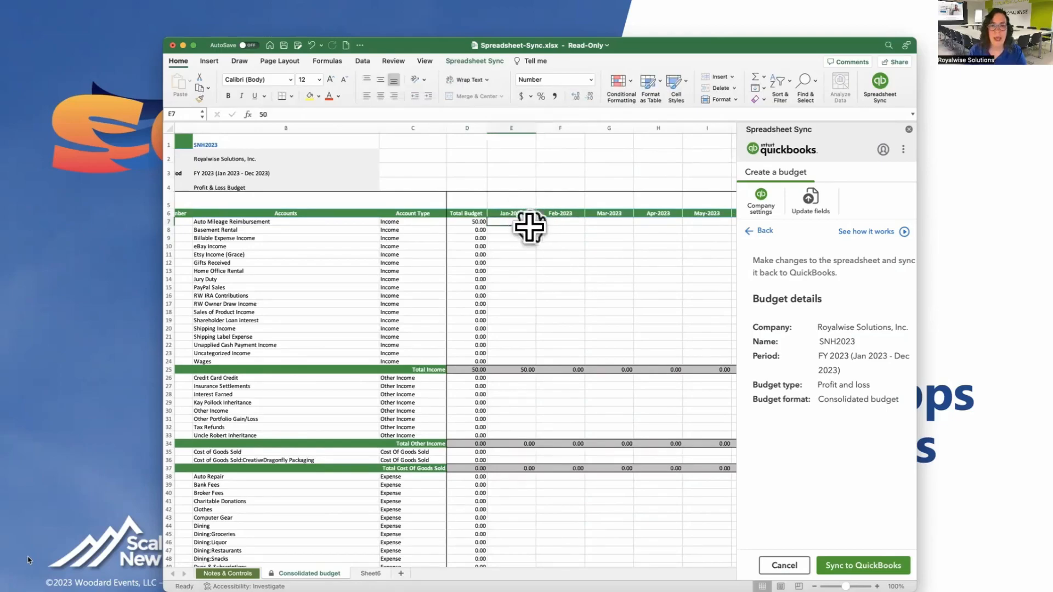
pyautogui.moveTo(536, 225); pyautogui.dragTo(700, 223)
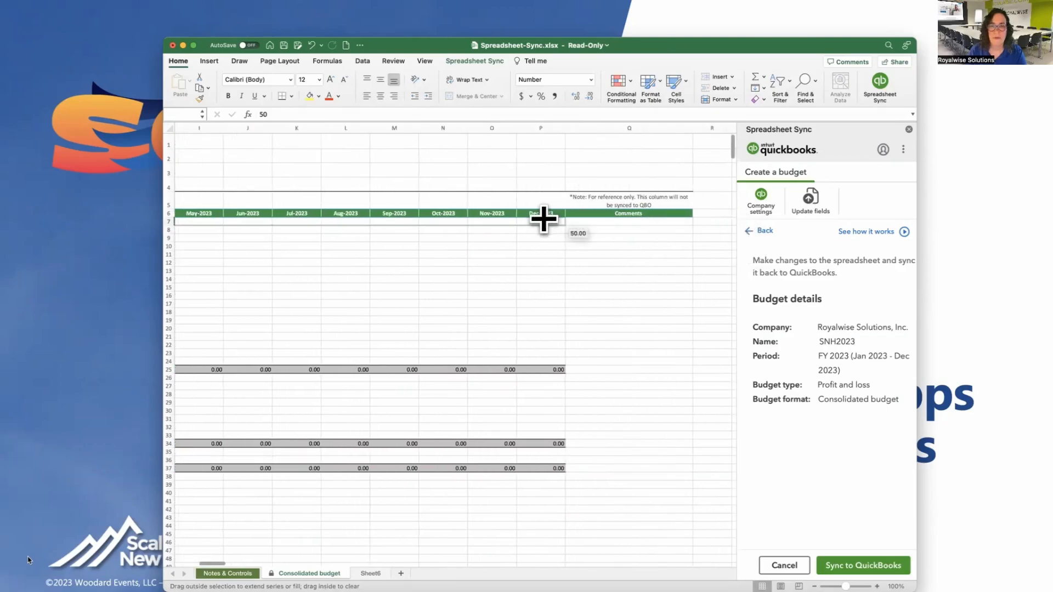
# Step: Enter 300 in E8 for Basement Rental and fill it through Dec-2023
pyautogui.hscroll(-5, 516, 246)
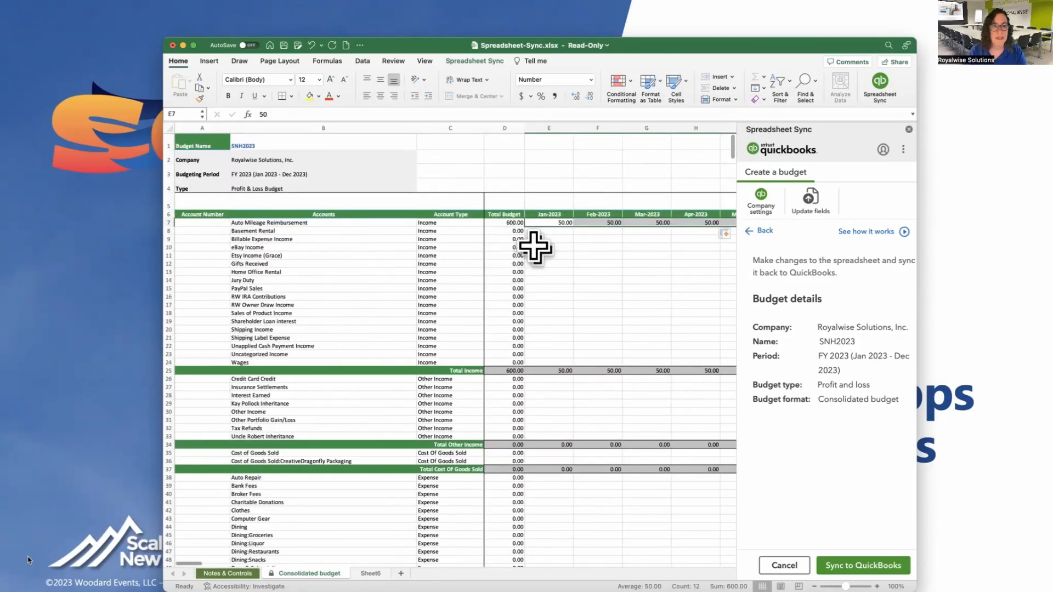
pyautogui.click(546, 231)
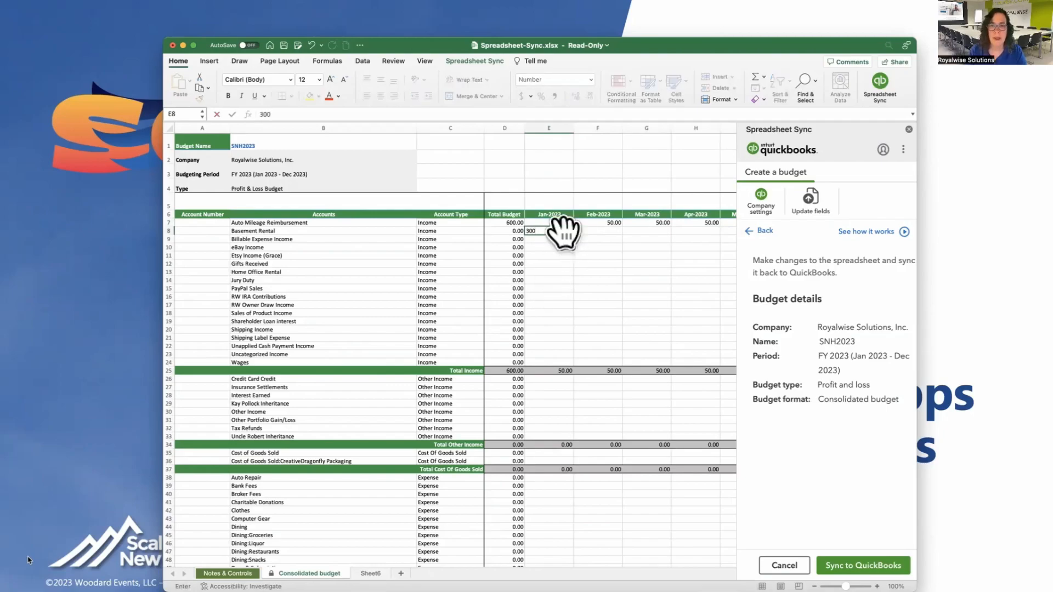
pyautogui.press('Return')
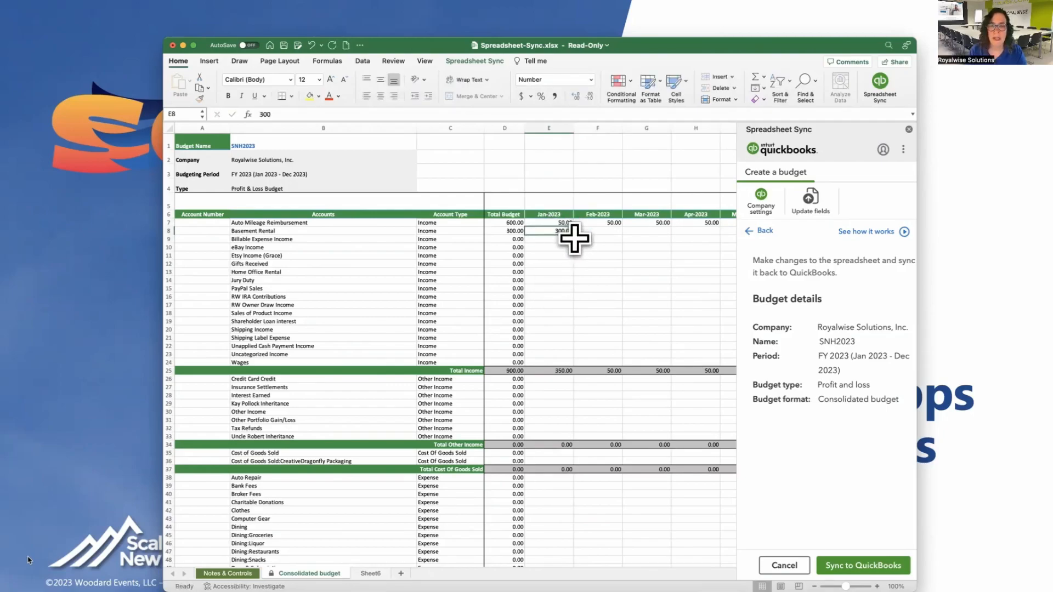
pyautogui.moveTo(586, 237); pyautogui.dragTo(646, 241)
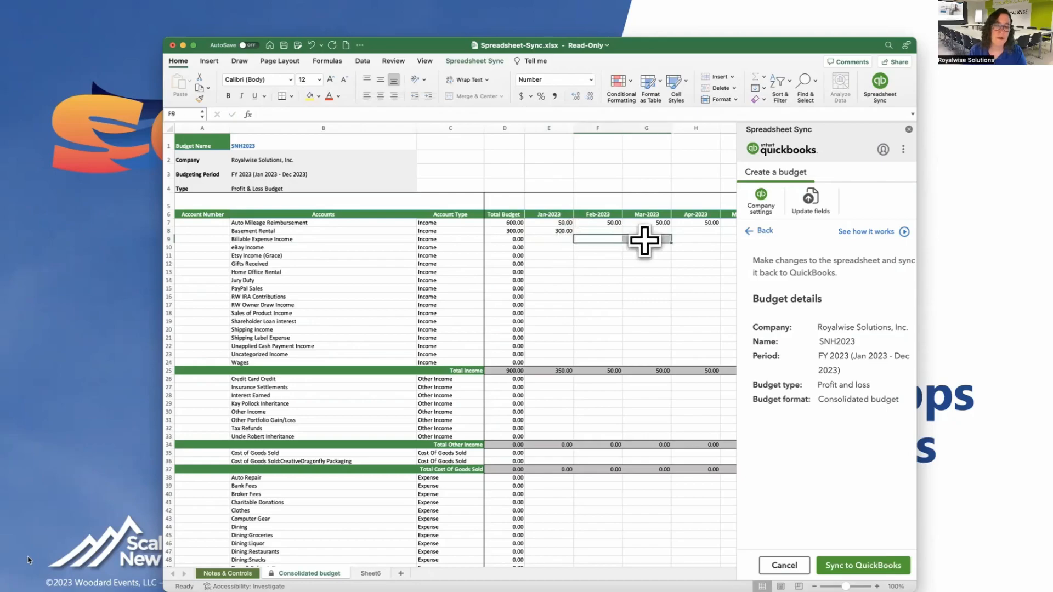
pyautogui.click(561, 231)
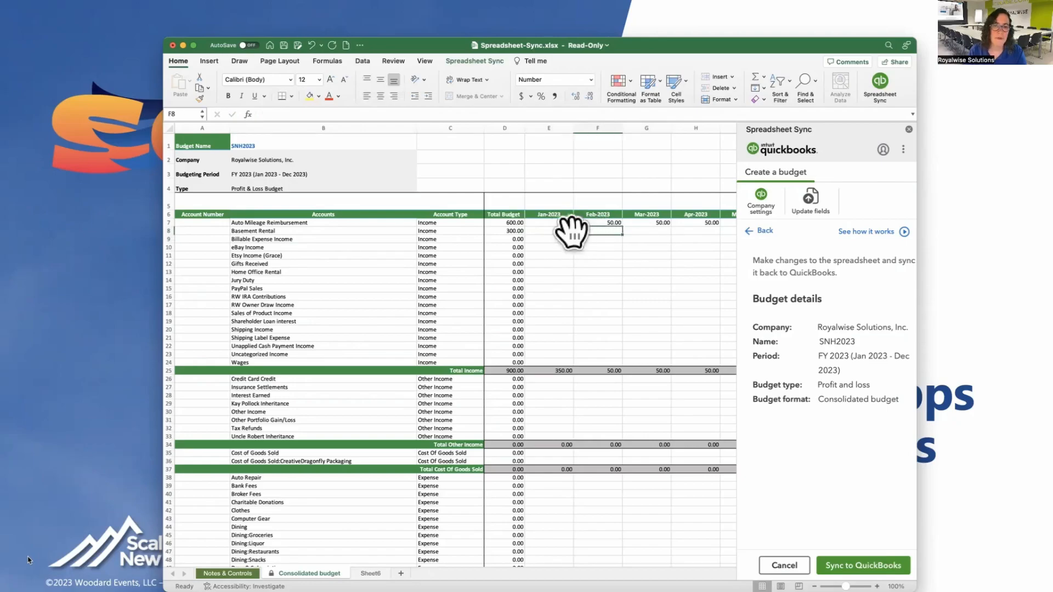
pyautogui.moveTo(573, 233); pyautogui.dragTo(740, 233)
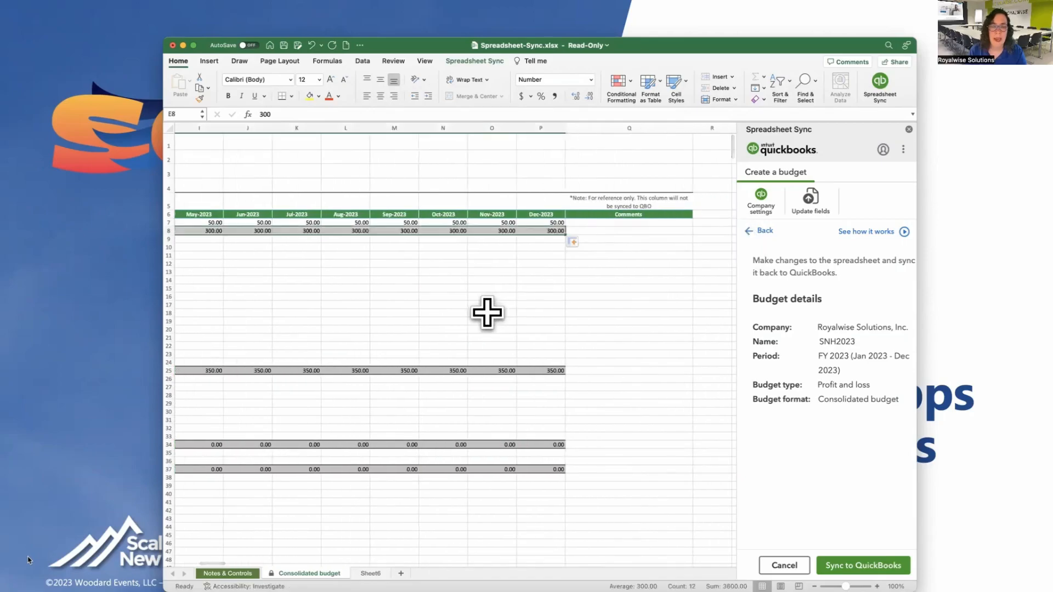
# Step: Sync the SNH2023 budget to QuickBooks
pyautogui.hscroll(-10, 486, 312)
pyautogui.hscroll(-2, 498, 437)
pyautogui.scroll(-8, 498, 438)
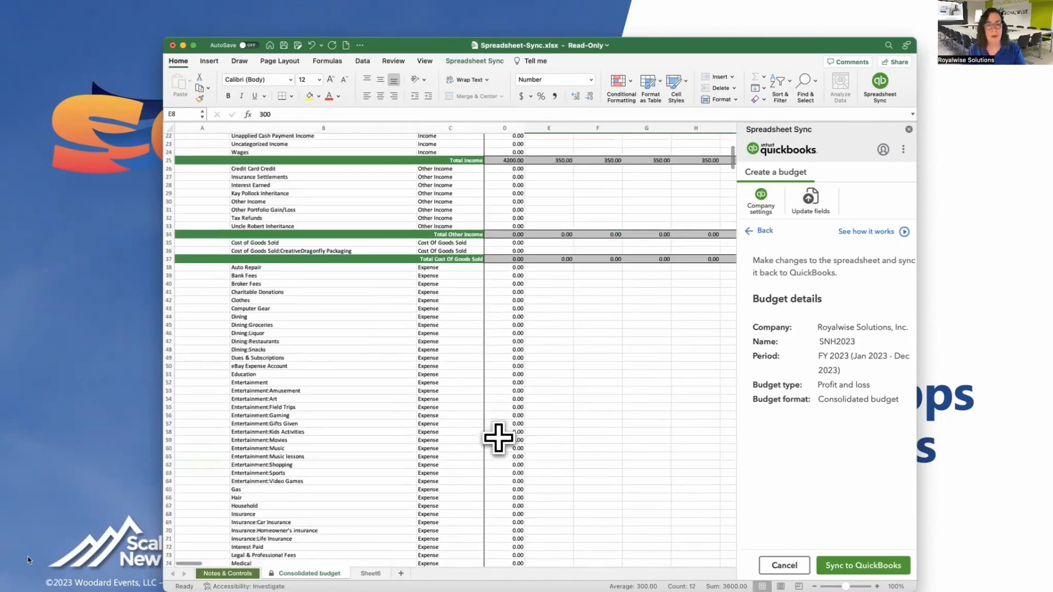
pyautogui.scroll(-10, 556, 465)
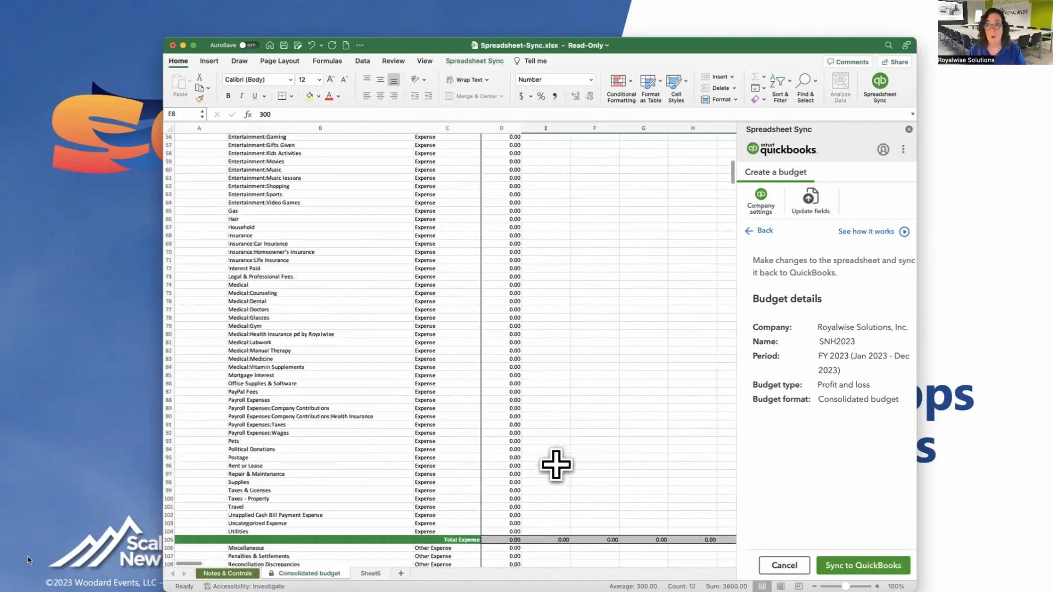
pyautogui.scroll(20, 557, 463)
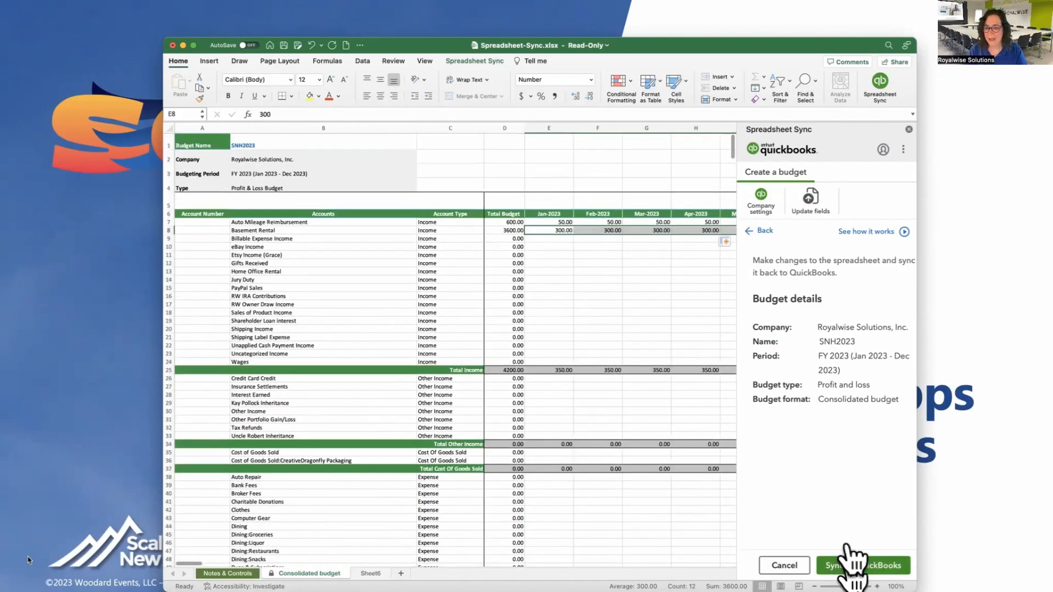
pyautogui.click(847, 559)
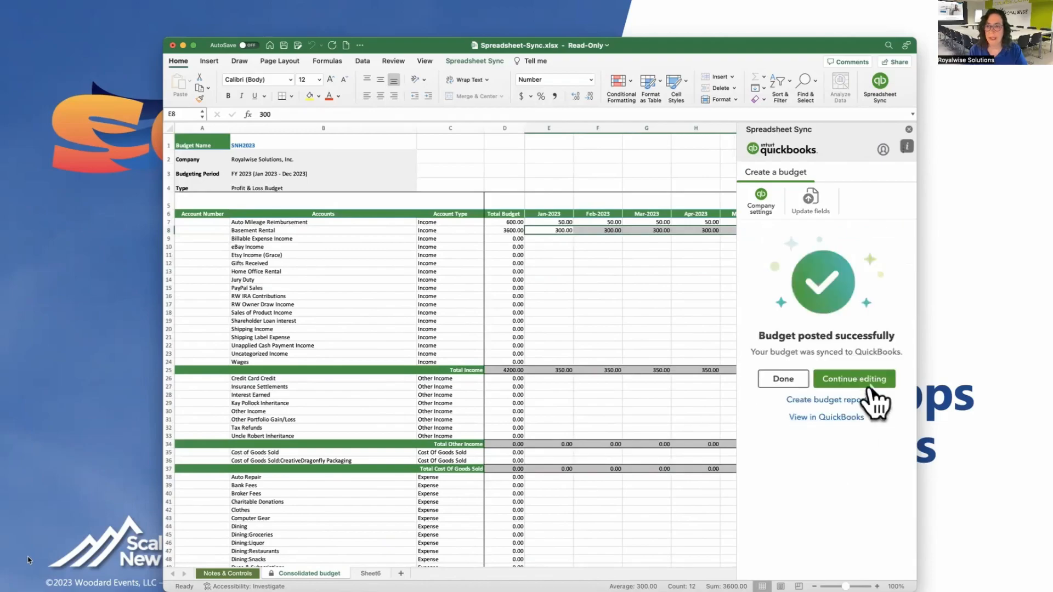
pyautogui.hotkey('ctrl', 'Up')
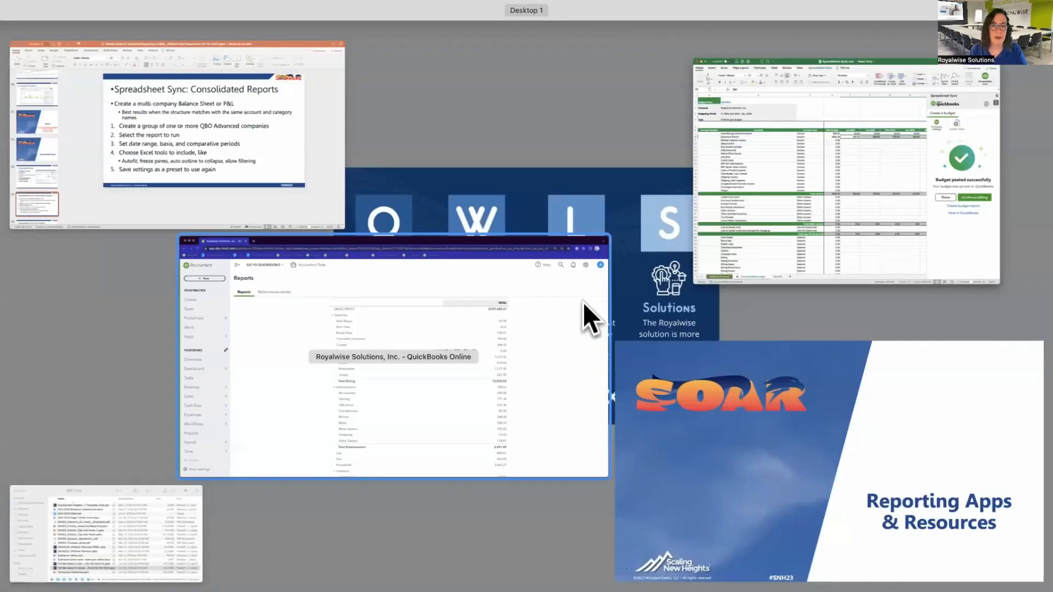
# Step: Open SNH2023 under Budgeting to verify 600.00 and 3,600.00 totals, then return to Excel
pyautogui.click(584, 305)
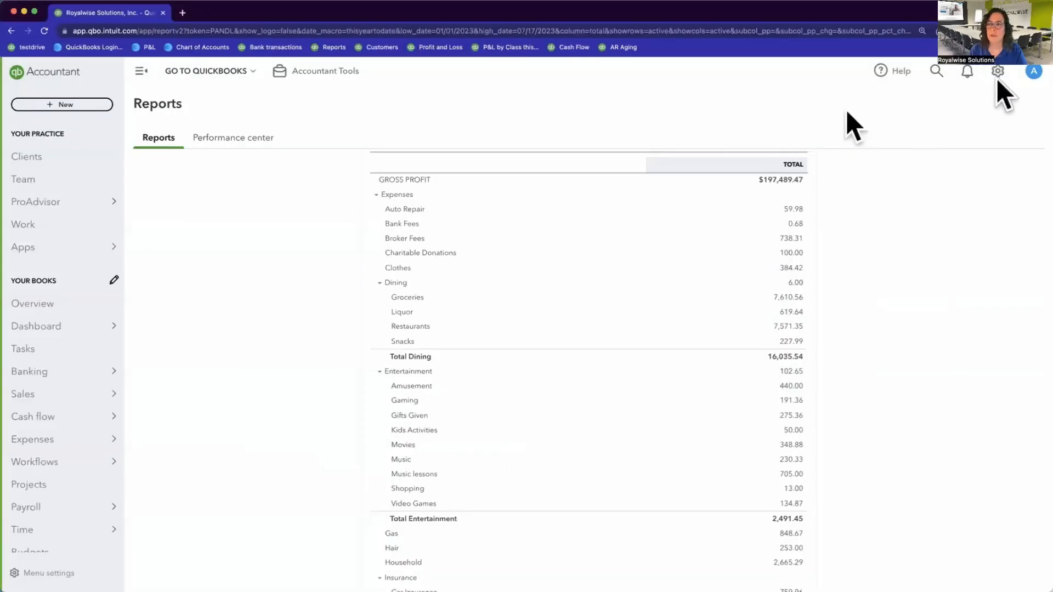
pyautogui.click(997, 71)
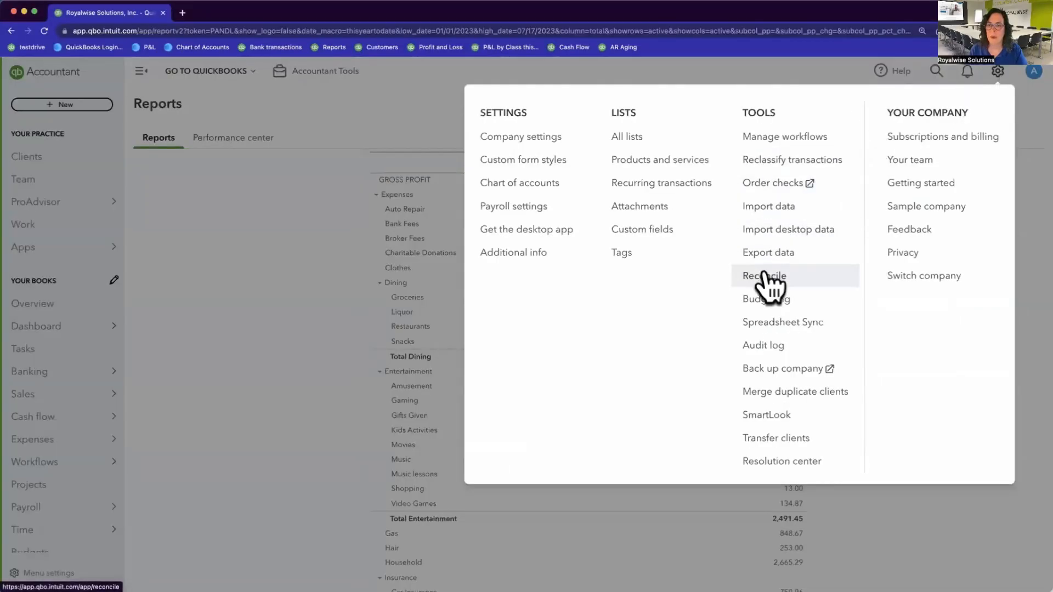
pyautogui.click(759, 299)
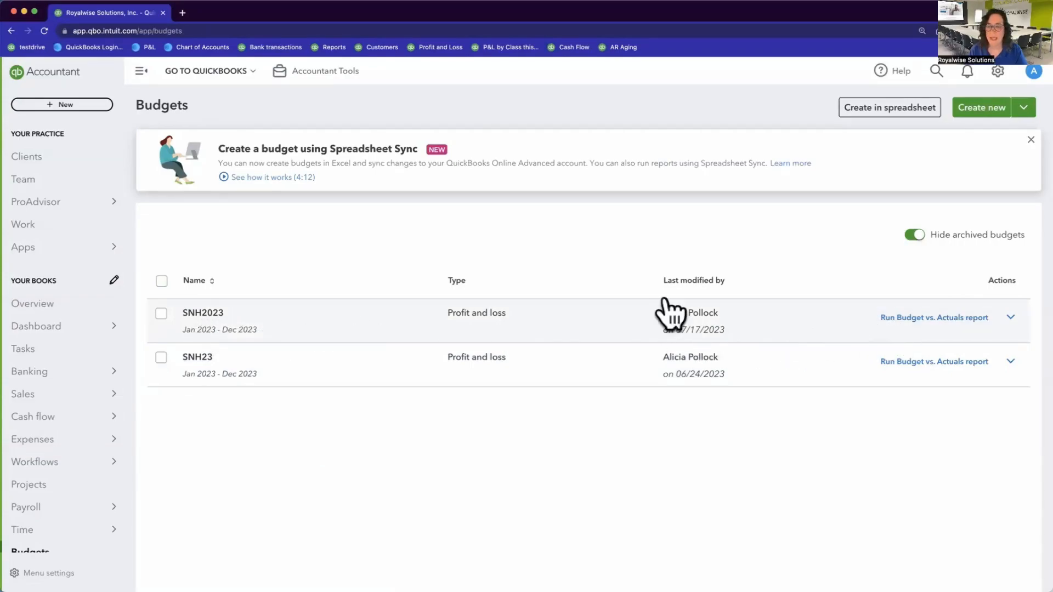
pyautogui.click(209, 314)
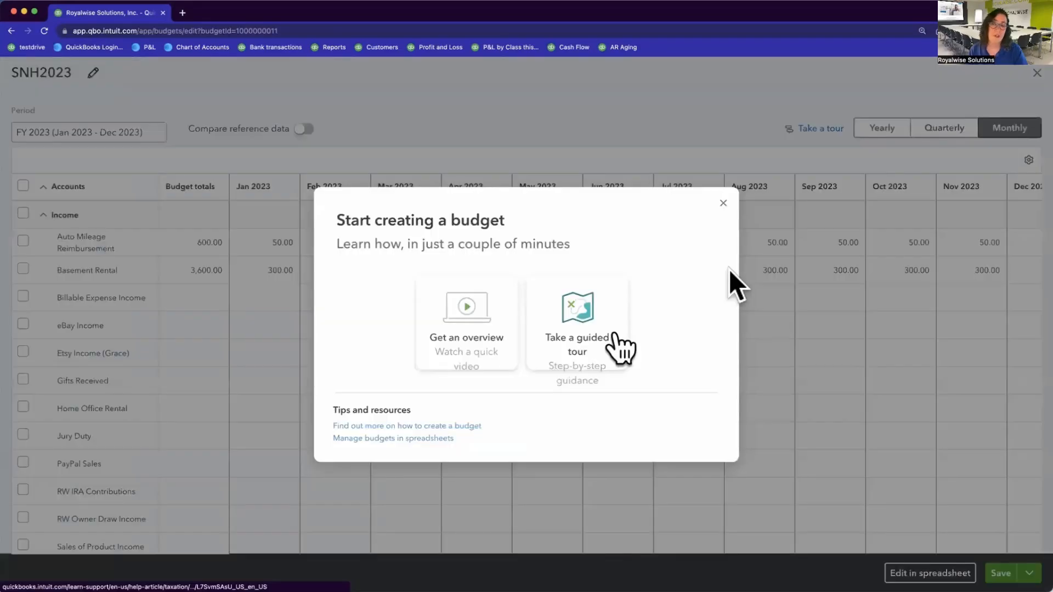
pyautogui.click(723, 204)
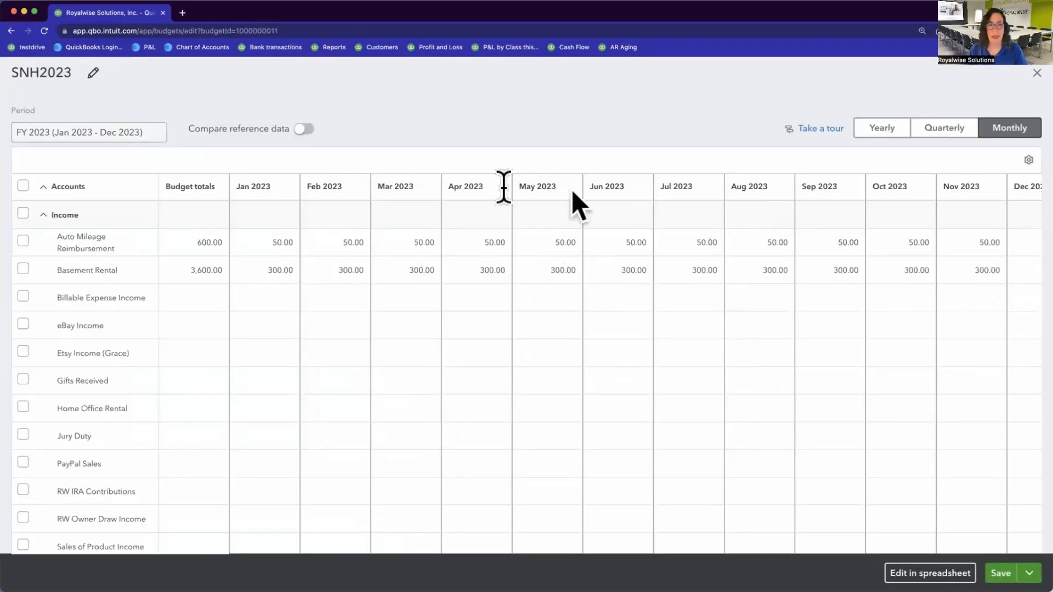
pyautogui.hscroll(2, 800, 301)
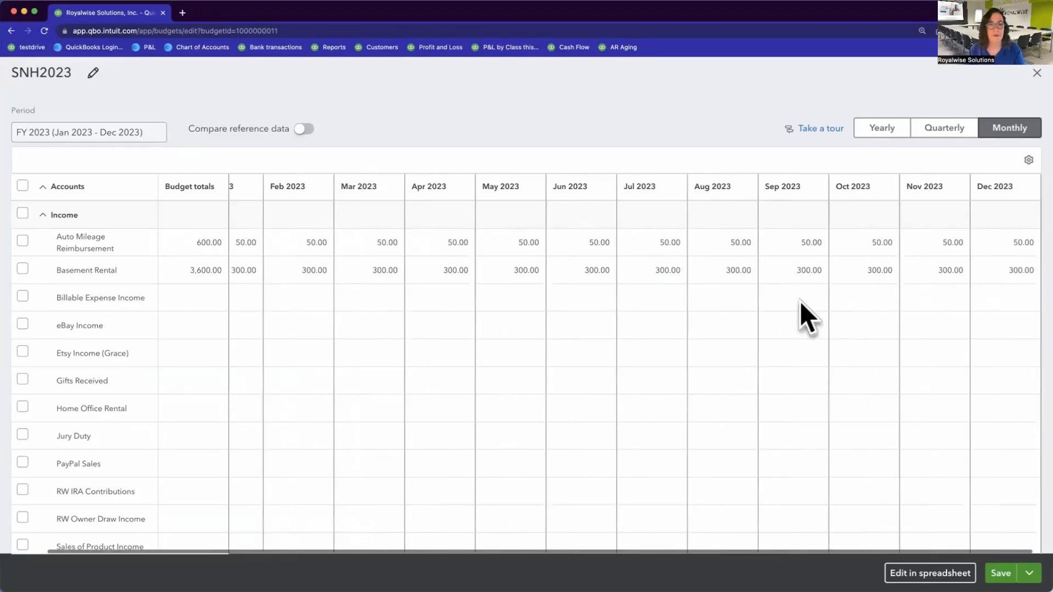
pyautogui.hscroll(-2, 799, 301)
pyautogui.press('super+Tab')
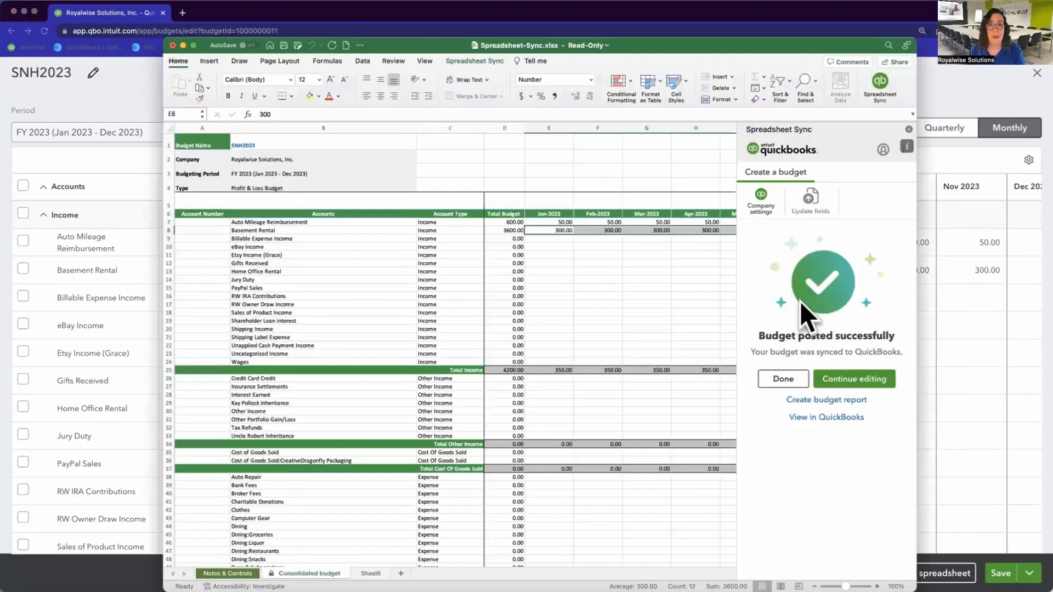